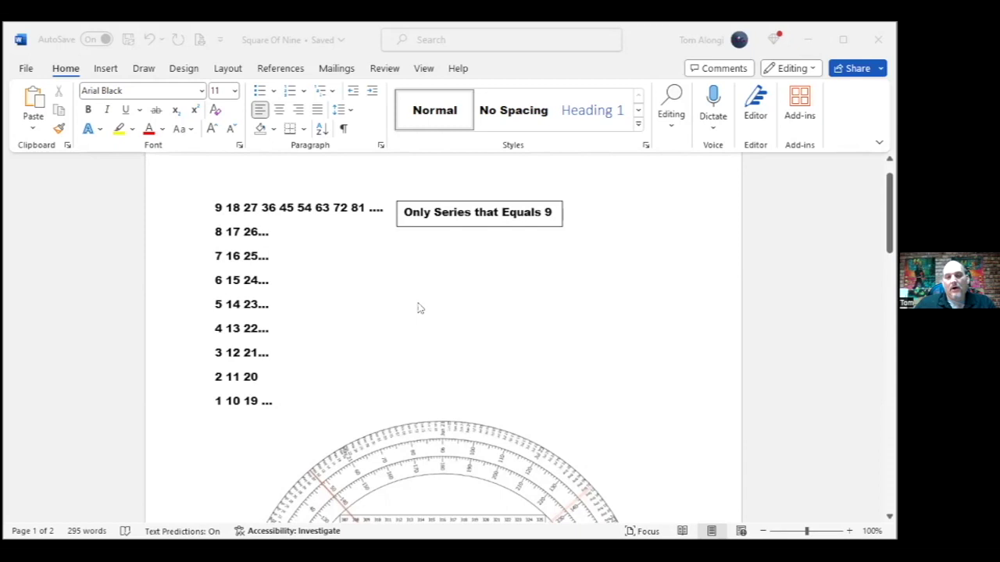
scroll(417, 309, down, 12)
scroll(419, 304, up, 10)
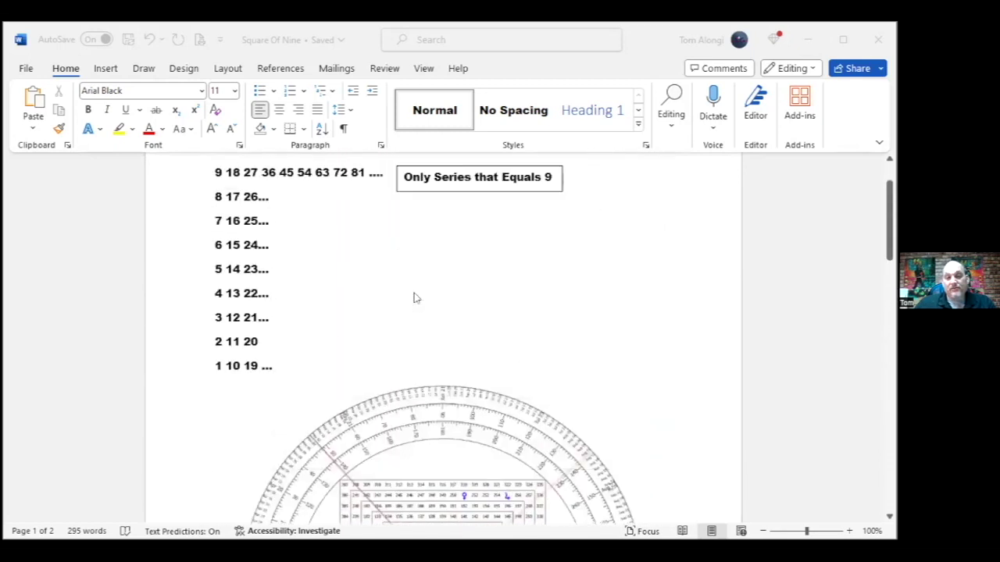
scroll(416, 298, up, 1)
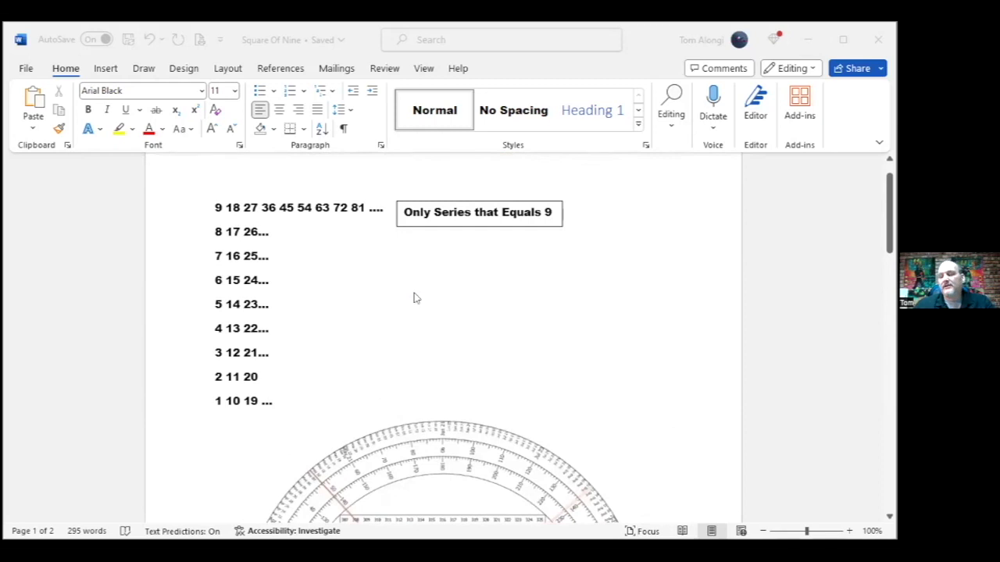
scroll(414, 297, down, 1)
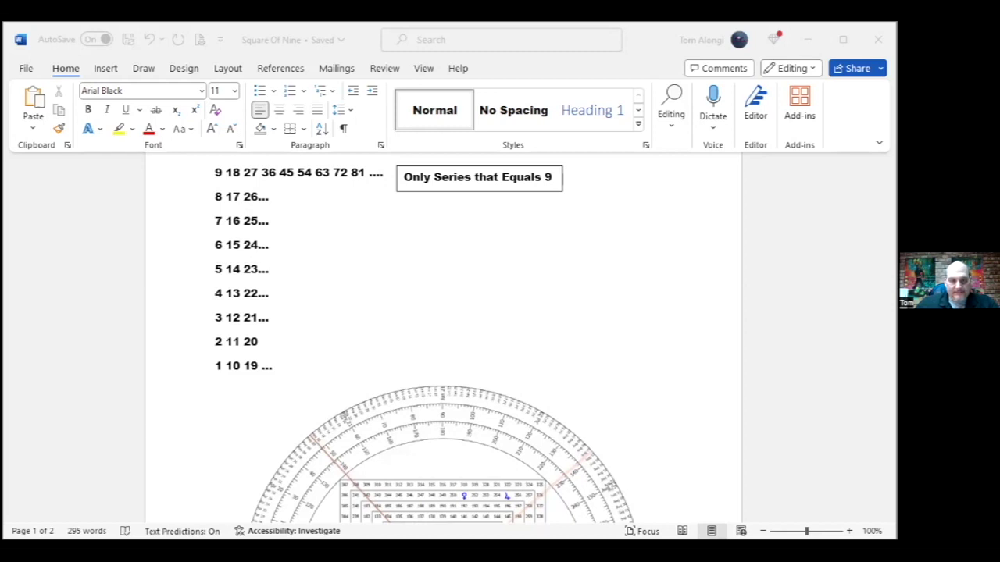
Switch to the USDJPY daily chart in TradingView and review the price action from July 2023 to January 2024.
key(alt+Tab)
drag(631, 254, 631, 264)
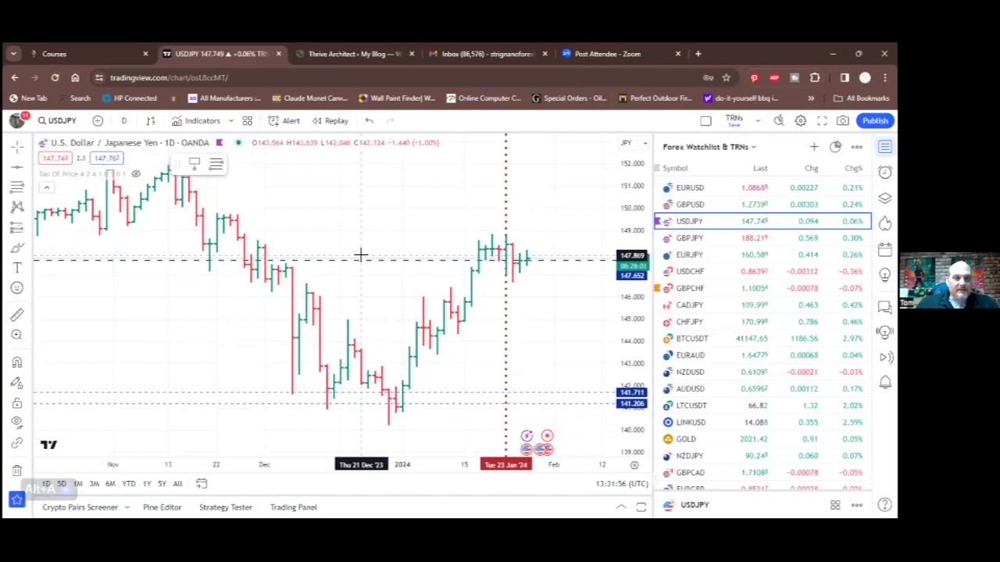
scroll(315, 335, down, 3)
drag(315, 335, 203, 351)
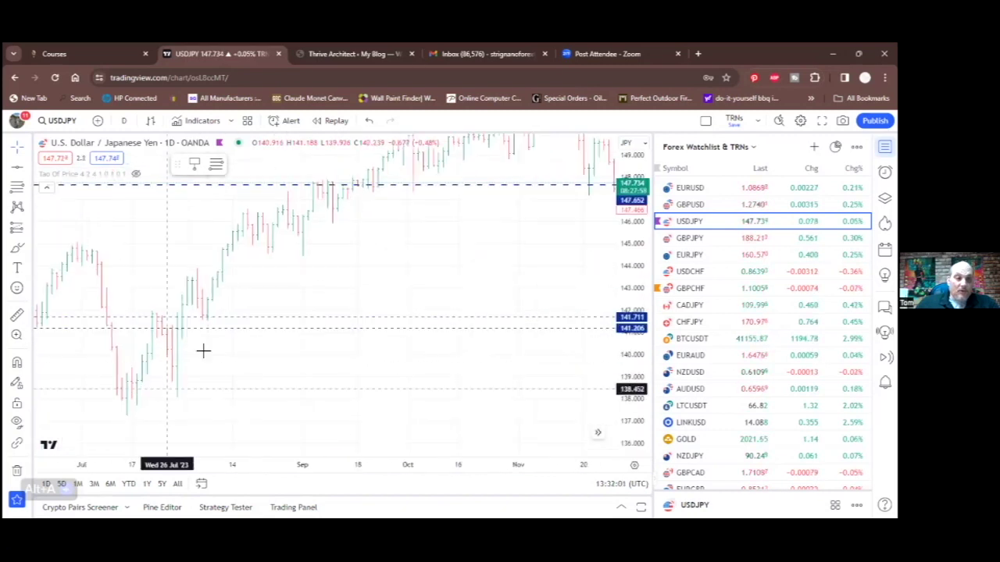
drag(323, 270, 139, 336)
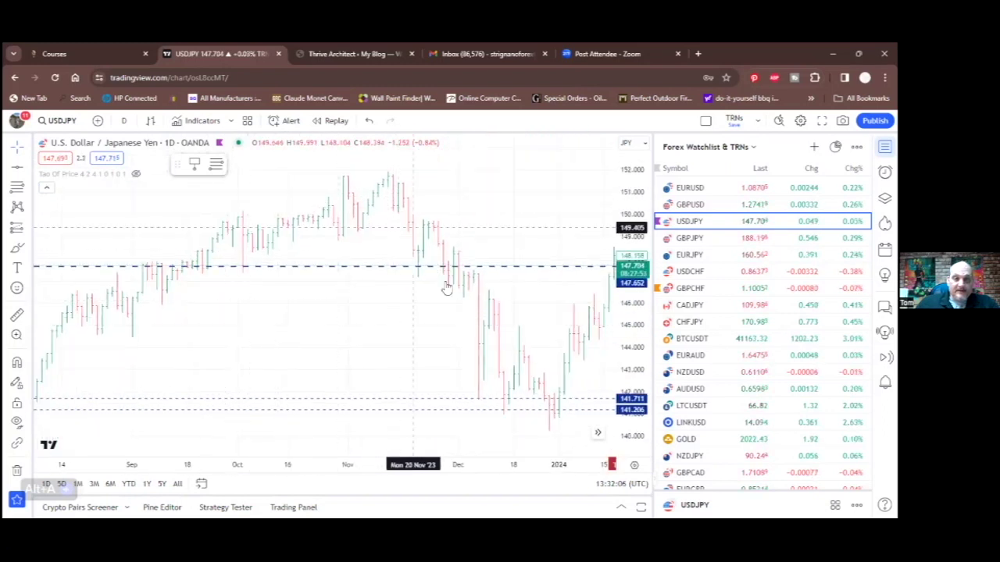
drag(409, 317, 355, 274)
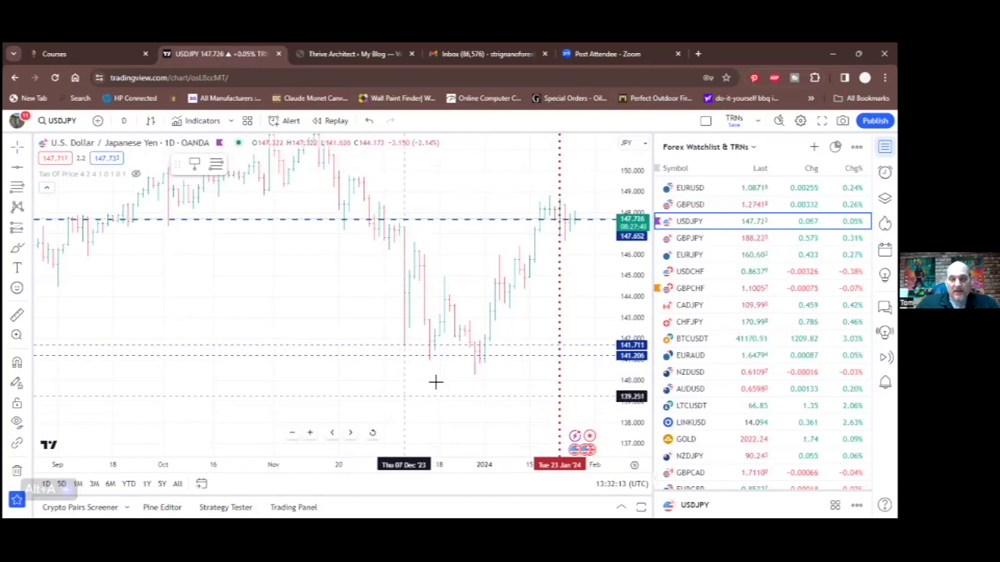
Delete the three horizontal price lines at 141.206, 141.711 and 147.652 from the USDJPY chart.
click(501, 359)
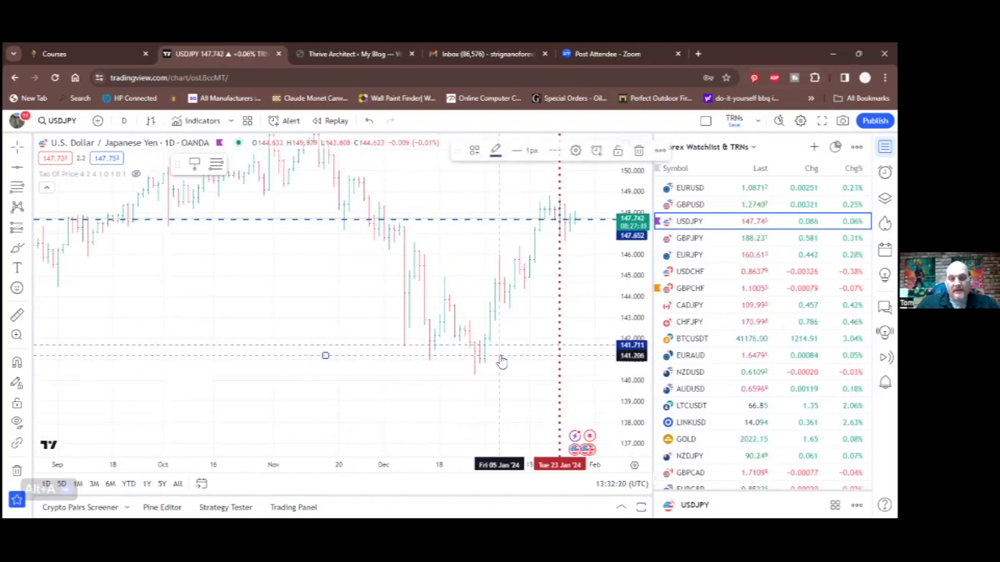
click(639, 151)
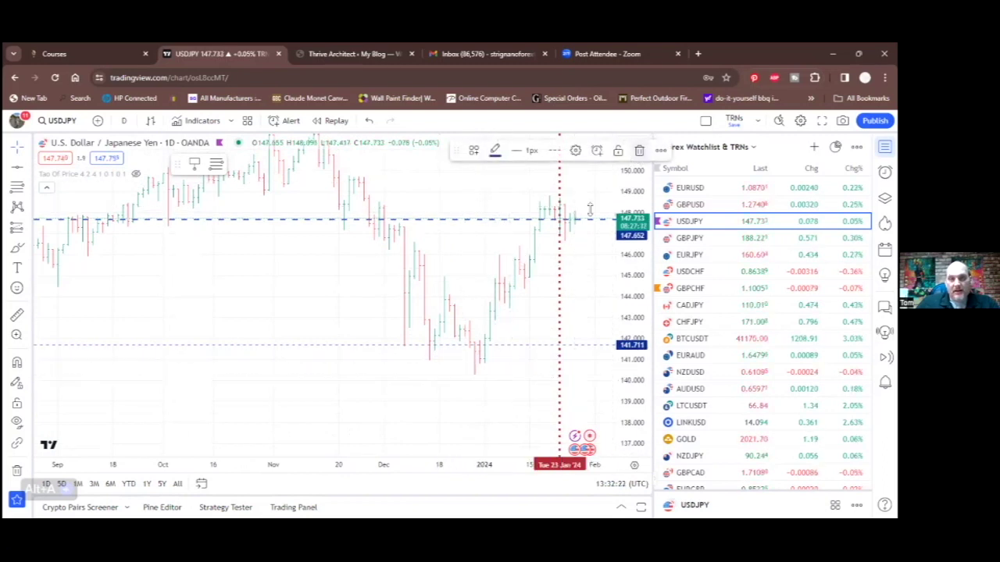
click(505, 344)
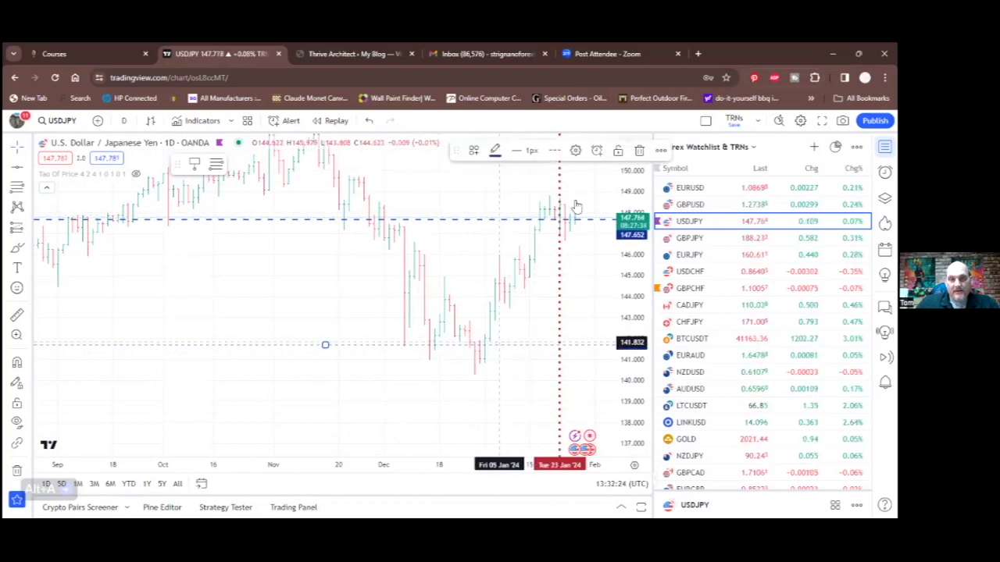
click(639, 152)
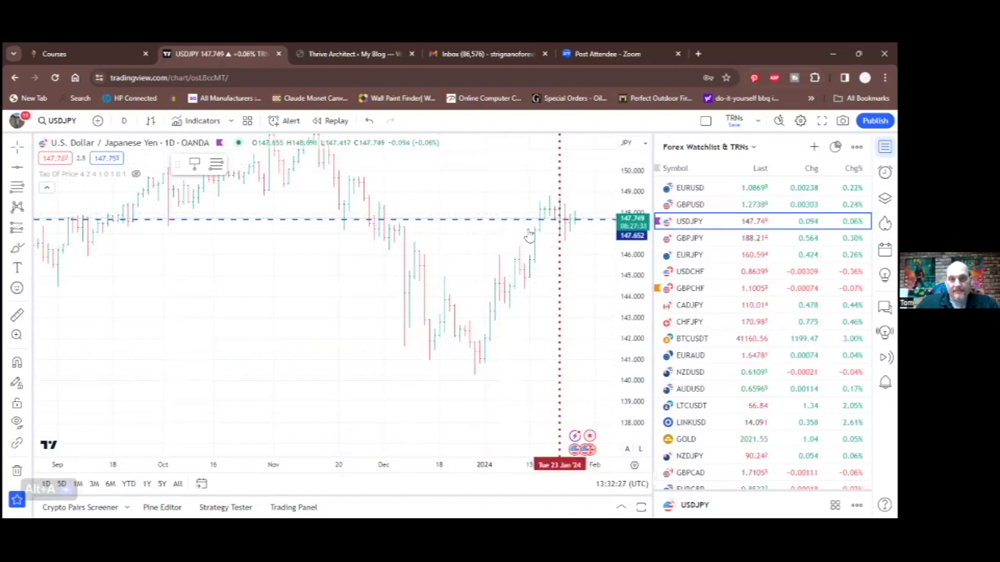
click(478, 222)
click(638, 151)
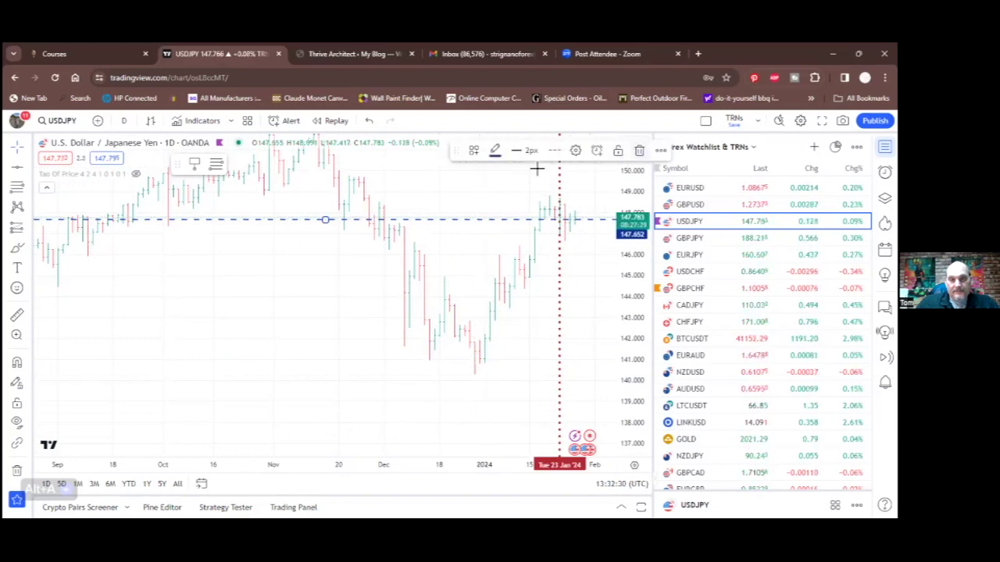
Place horizontal lines at 147.016 and 146.031 on the USDJPY daily chart.
drag(419, 185, 355, 194)
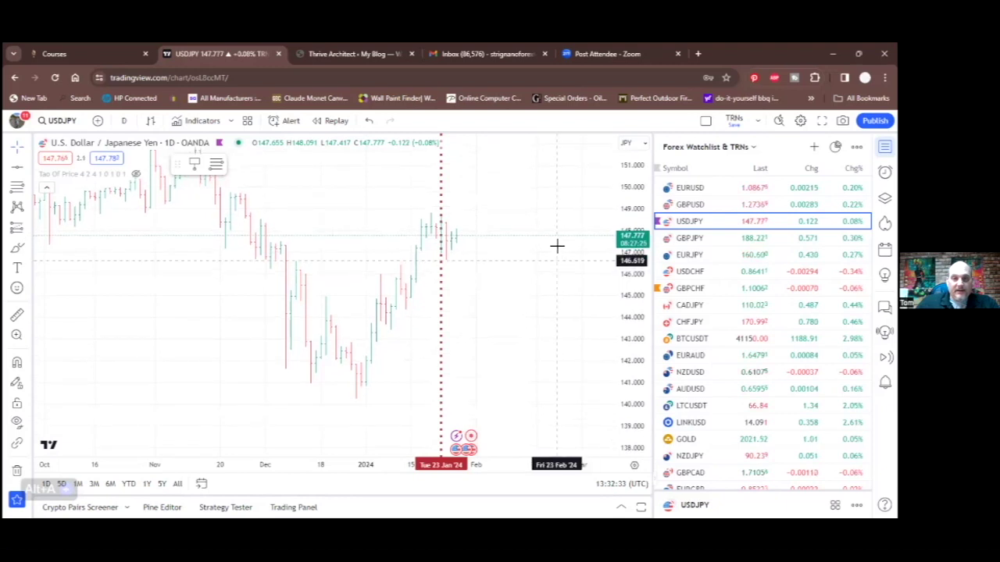
scroll(555, 245, up, 3)
drag(542, 328, 589, 318)
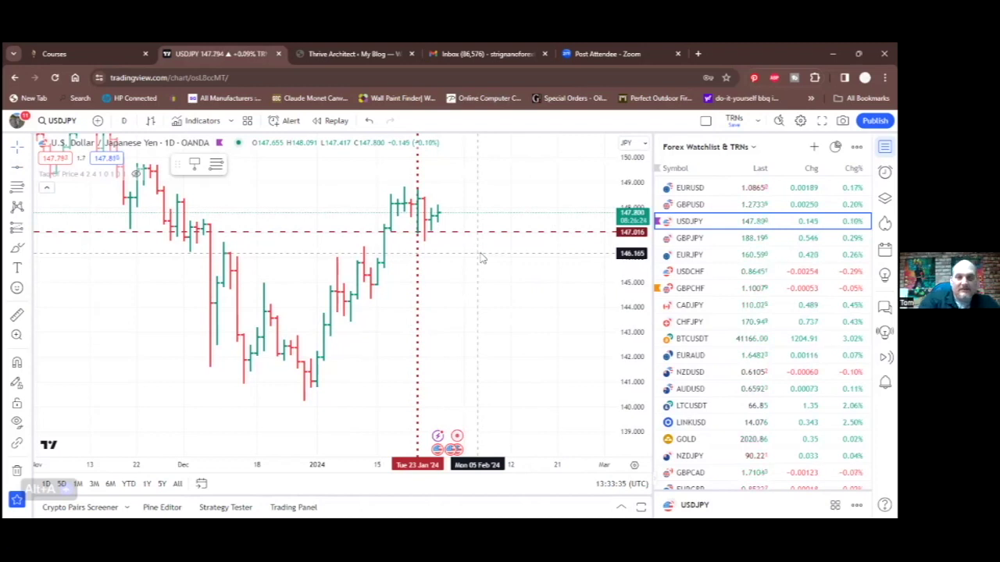
text(H)
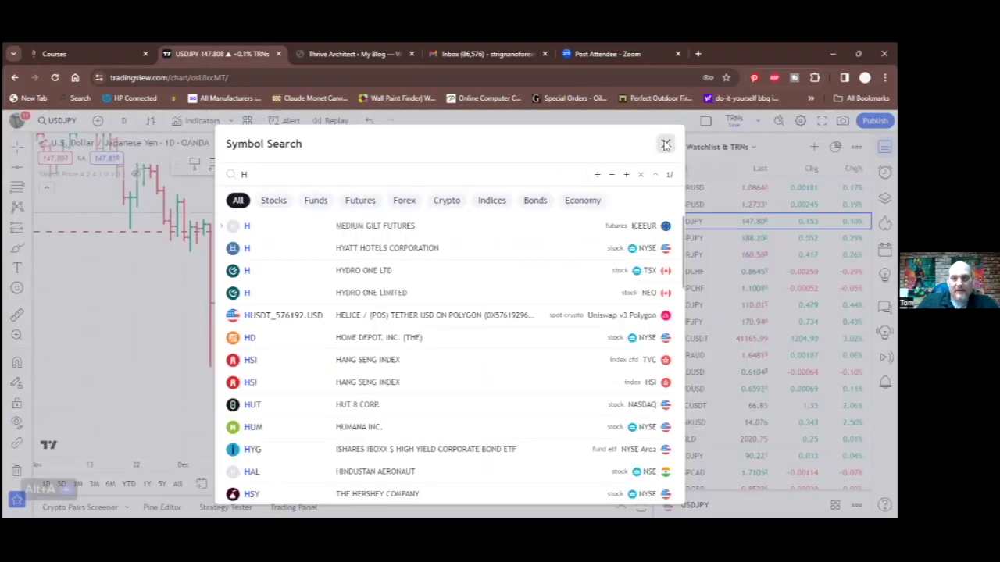
click(665, 146)
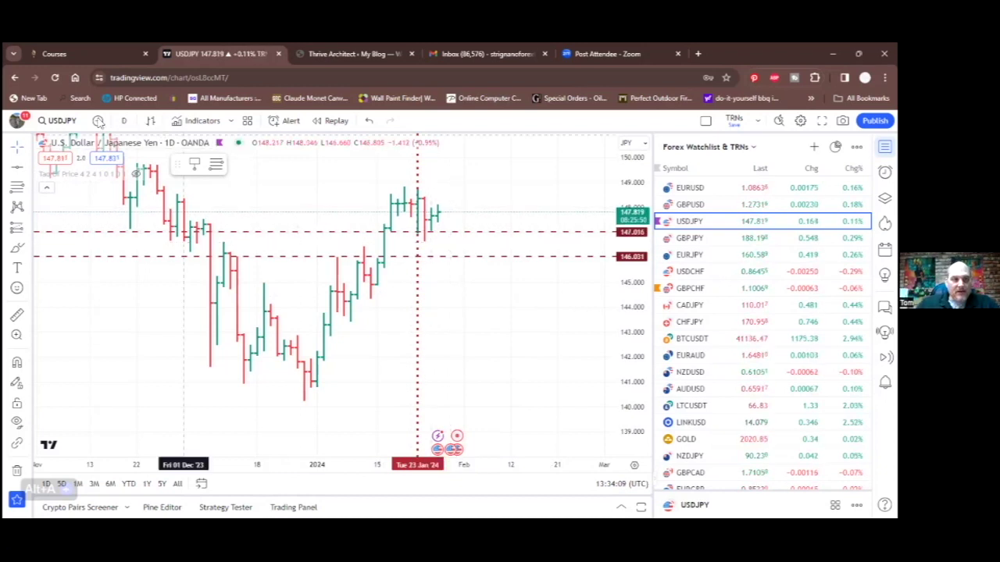
Set the chart interval to 1 hour and examine how price behaves around the horizontal lines from 22 to 25 January 2024.
click(122, 121)
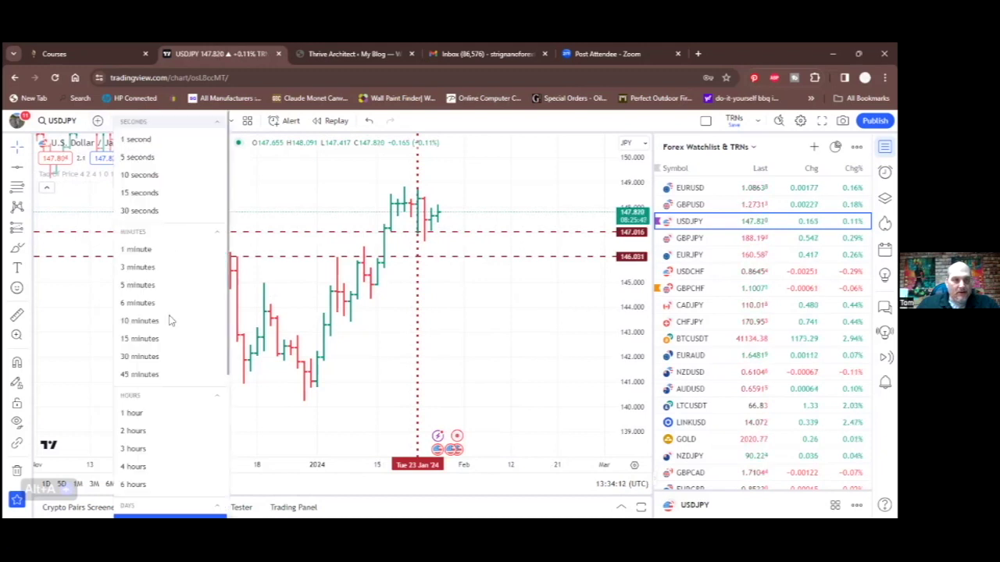
click(133, 413)
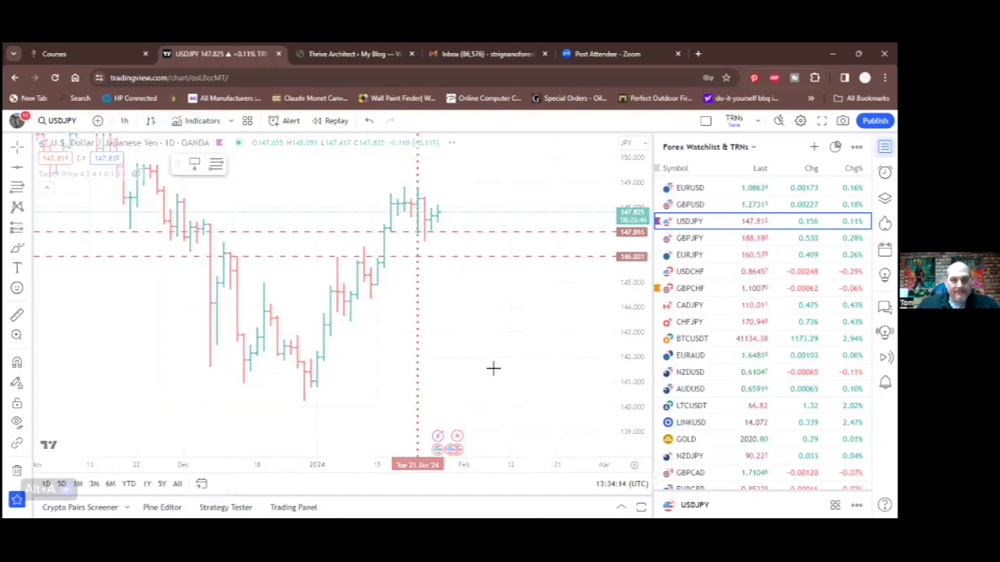
drag(635, 343, 618, 334)
drag(437, 336, 312, 337)
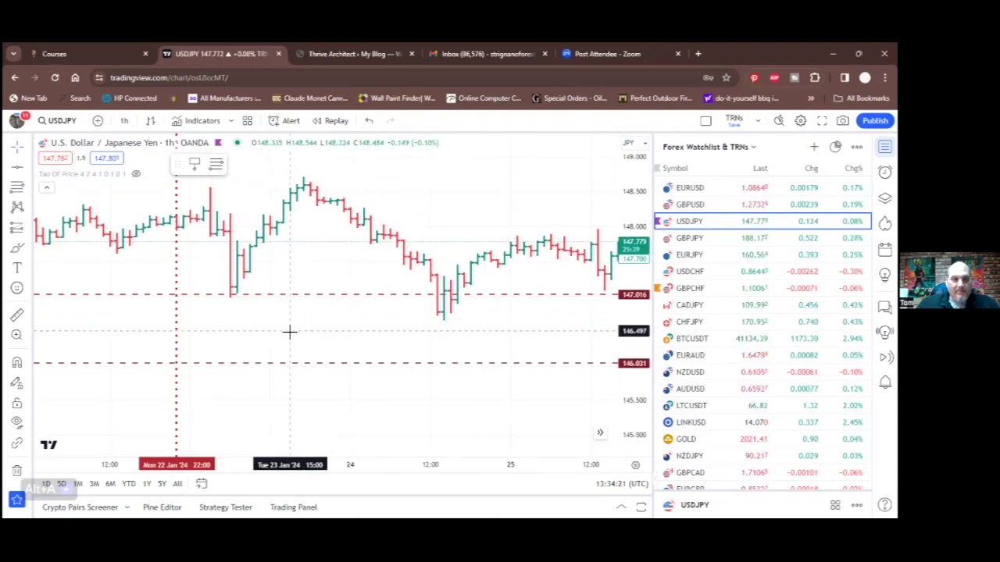
scroll(308, 320, left, 3)
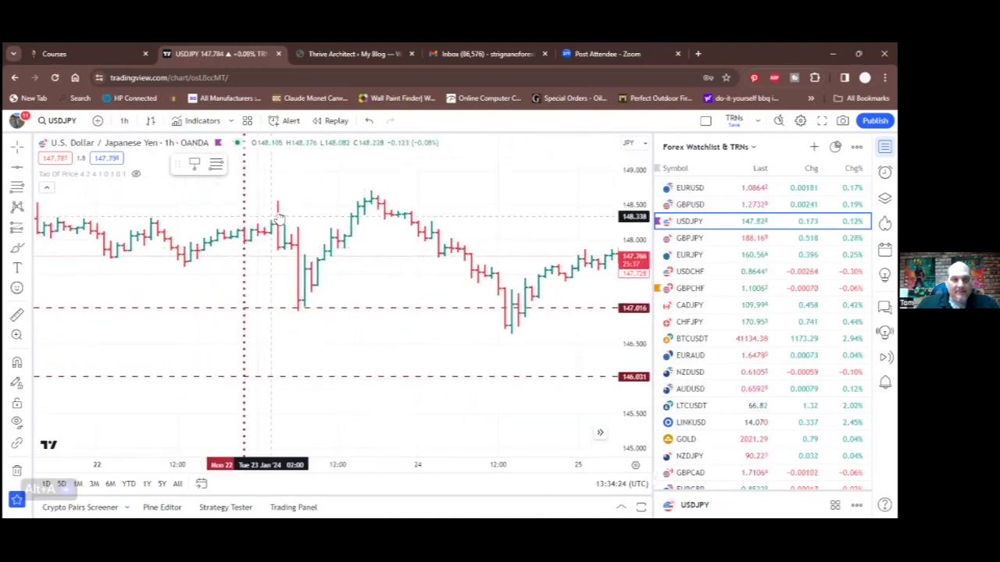
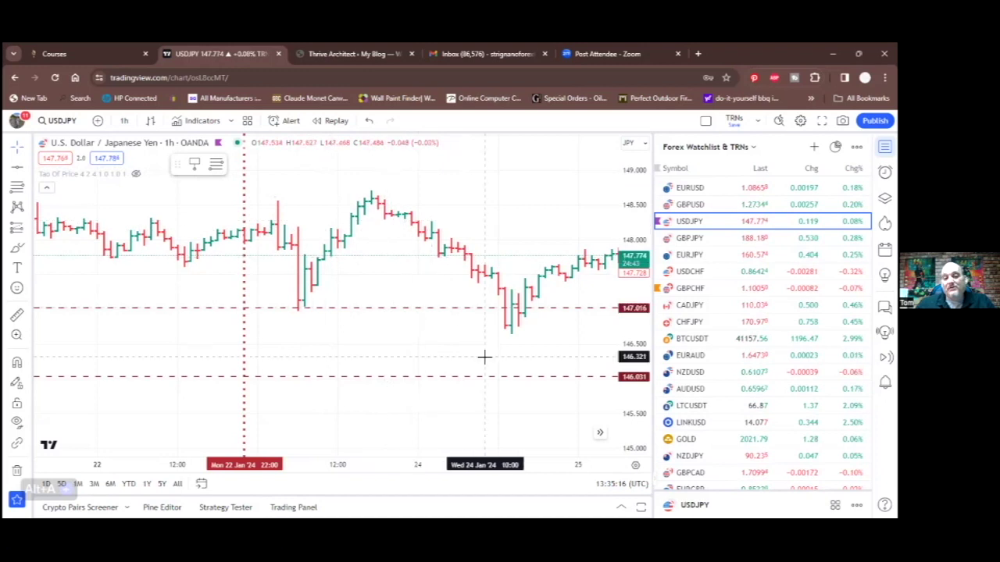
drag(453, 346, 410, 343)
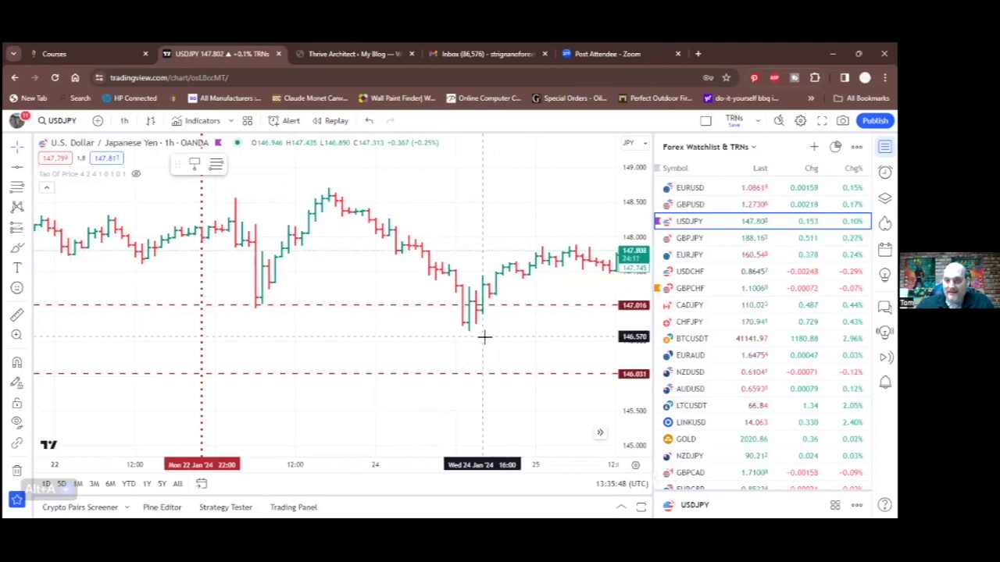
click(515, 307)
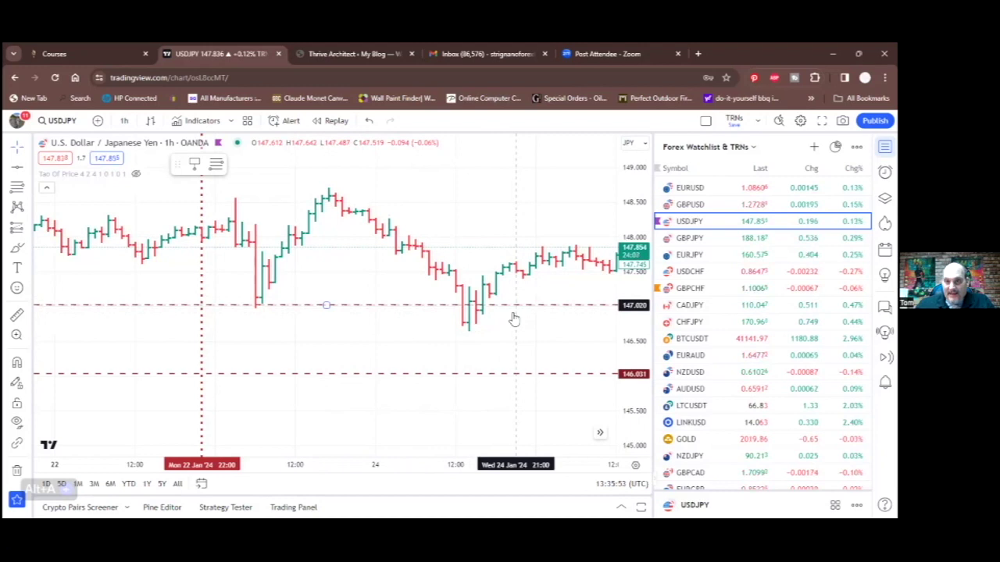
click(478, 349)
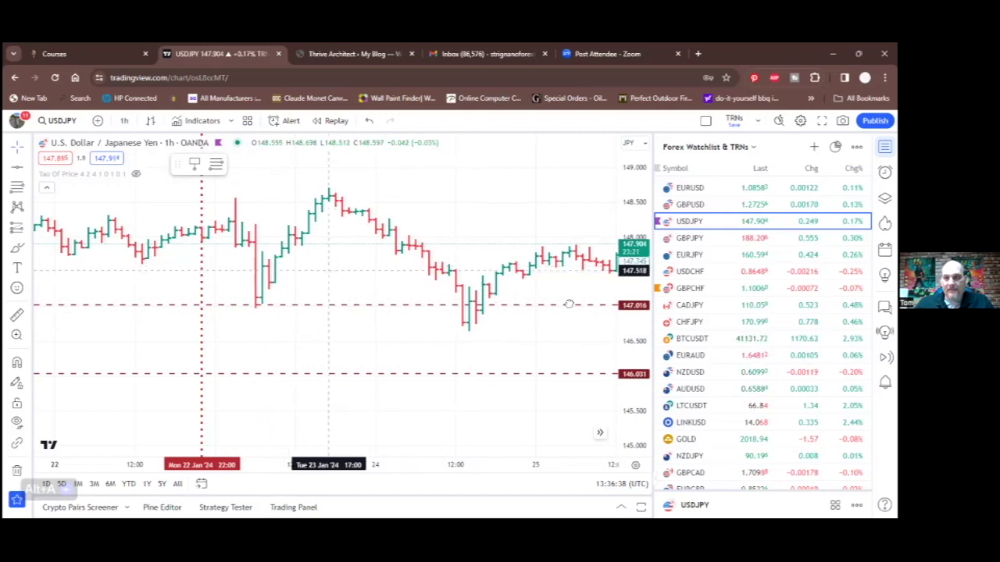
Go back through the hourly USDJPY price action to the swings between 5 and 10 January 2024.
scroll(569, 304, left, 15)
scroll(387, 322, left, 15)
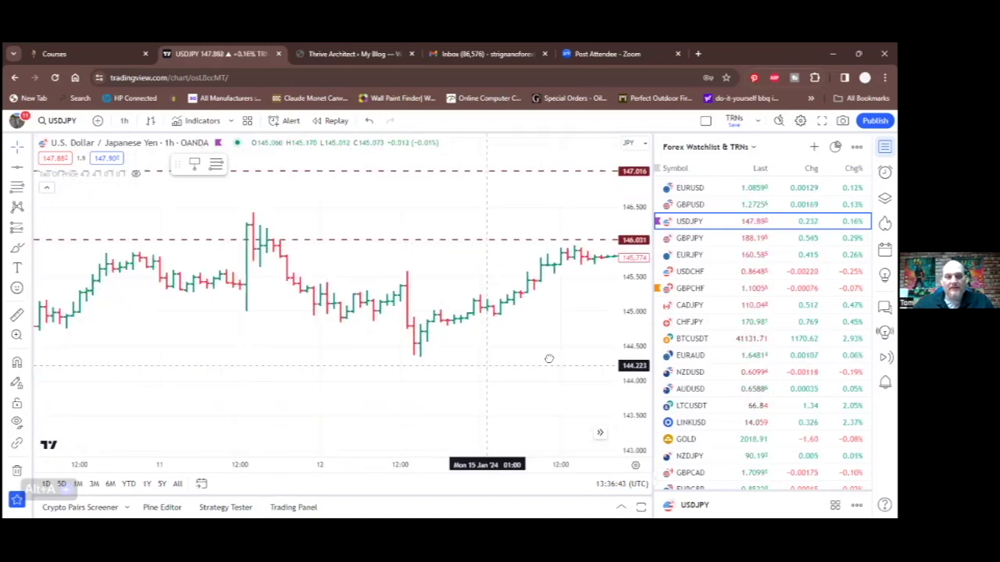
scroll(428, 318, left, 15)
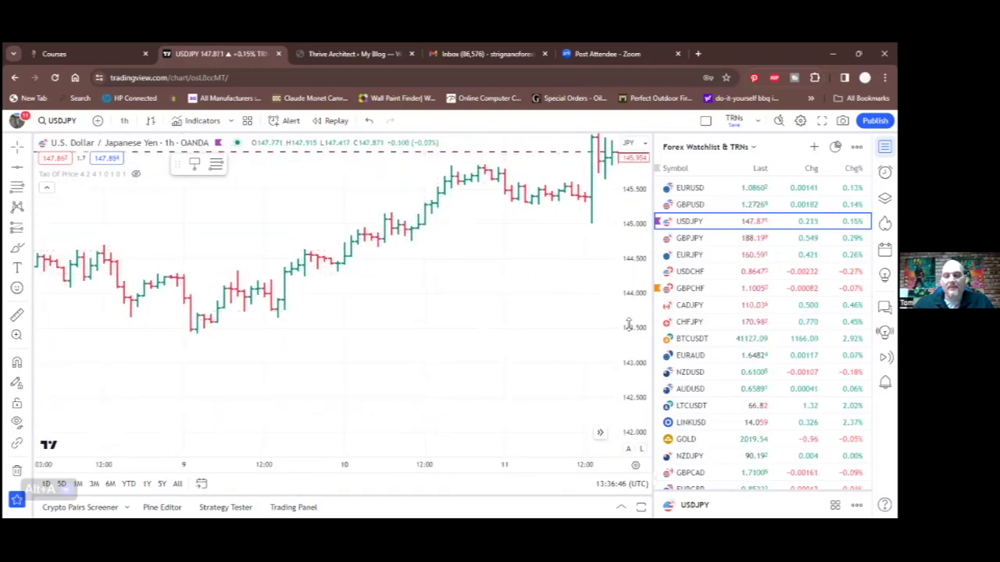
drag(644, 254, 645, 244)
scroll(547, 339, left, 10)
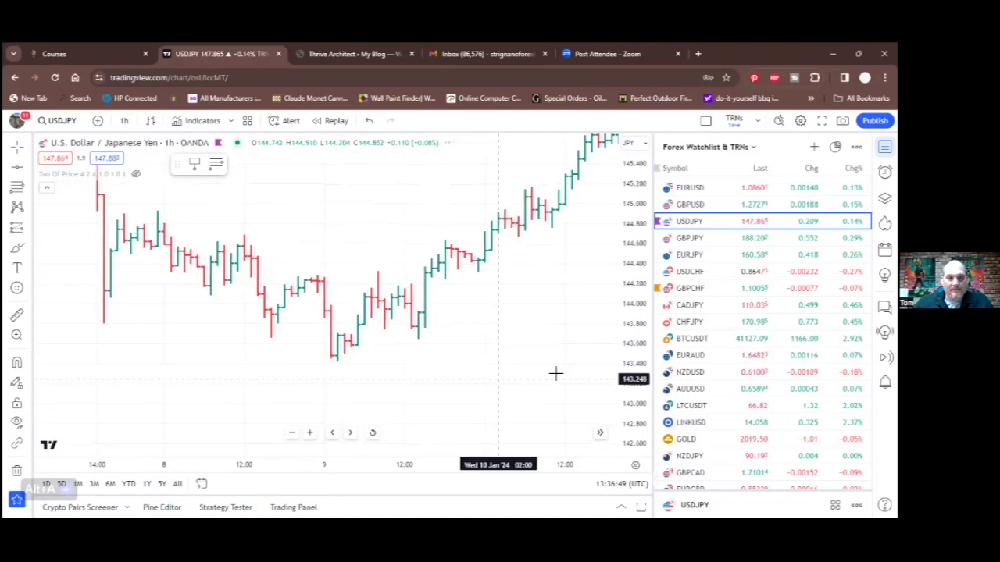
scroll(344, 399, left, 3)
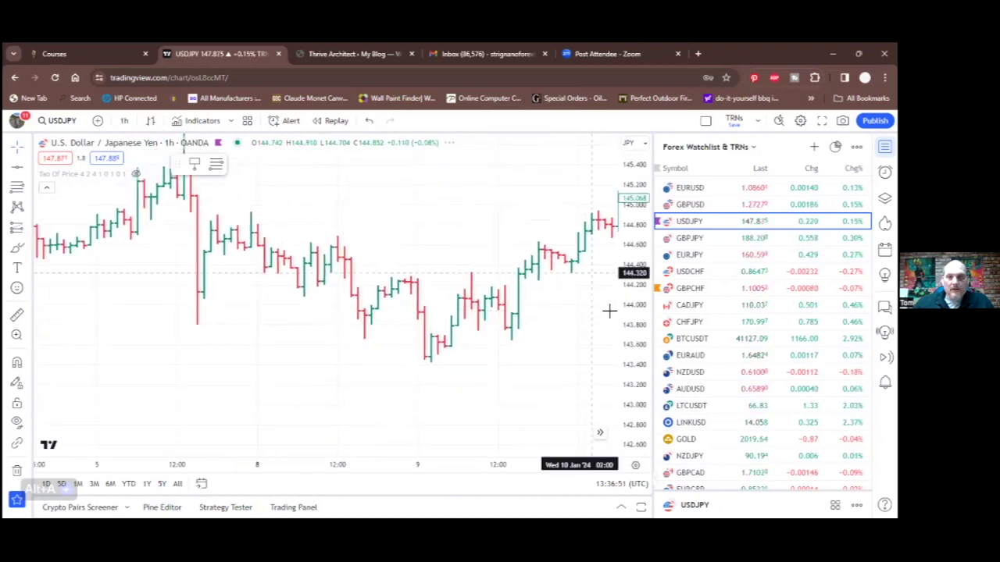
double_click(639, 287)
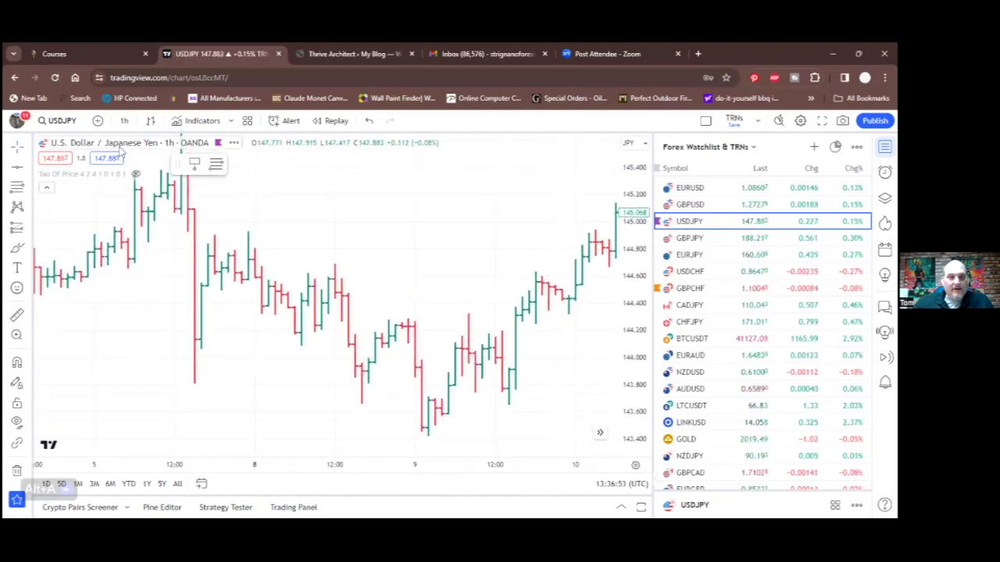
Set the chart interval back to 1 day and bring the October 2022 price peak into view.
click(133, 123)
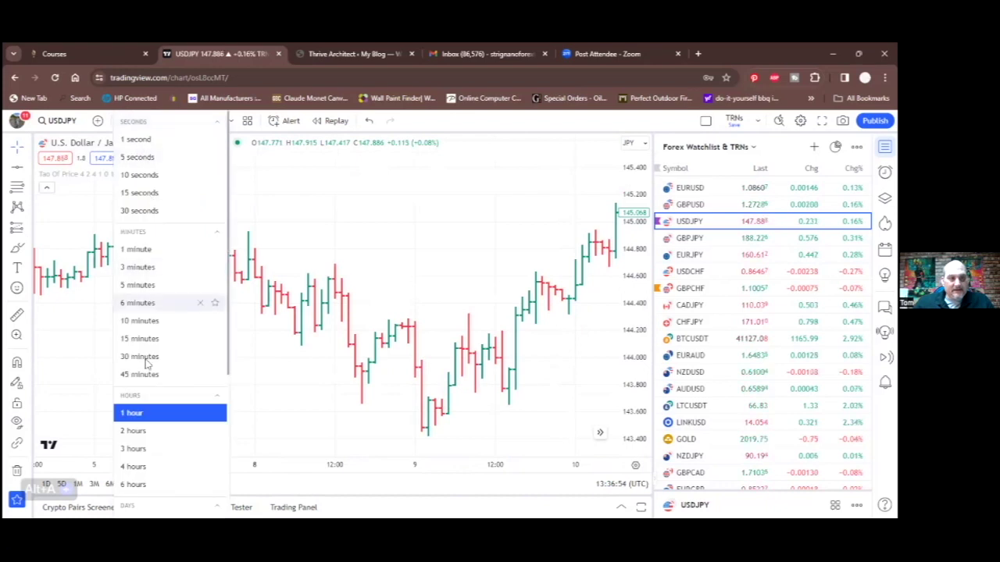
scroll(175, 403, down, 3)
click(130, 356)
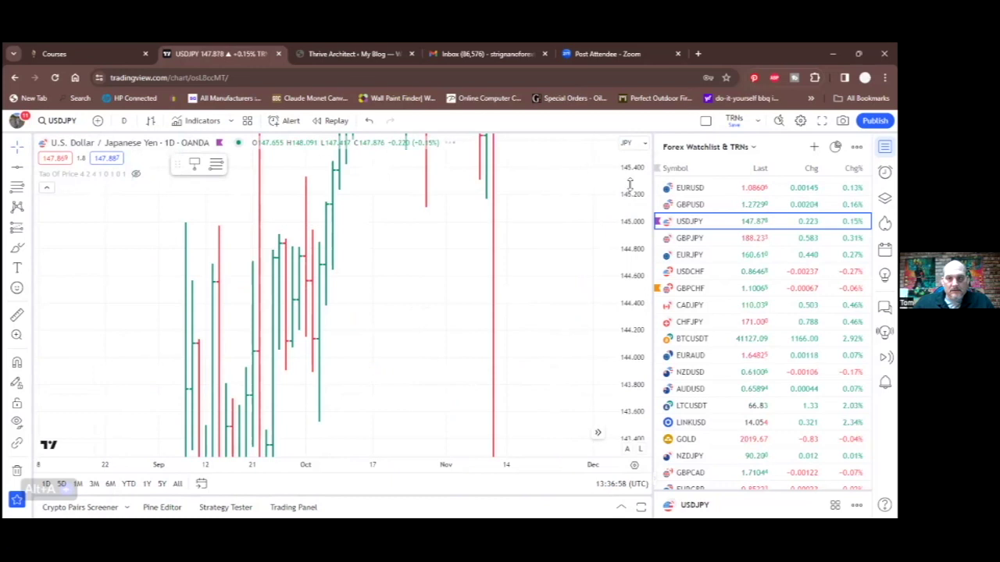
drag(634, 221, 478, 313)
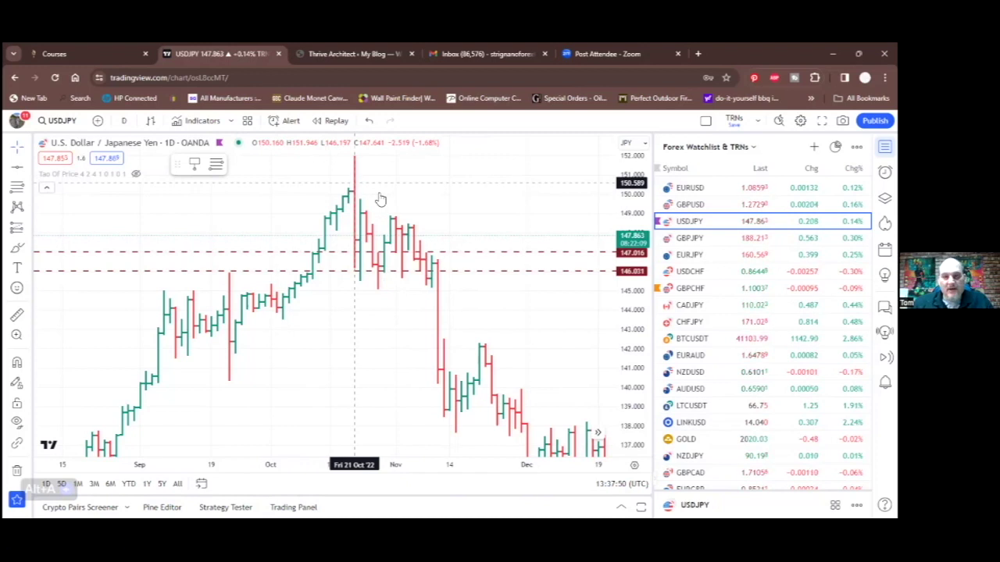
Move the 147.016 horizontal line up to 148.276 and delete the 146.031 line.
drag(485, 260, 490, 227)
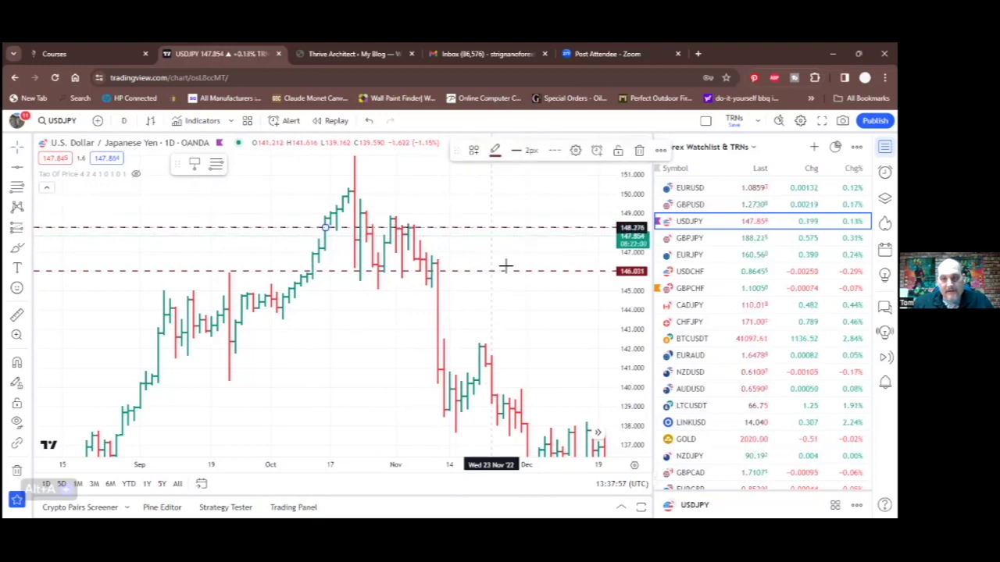
click(503, 274)
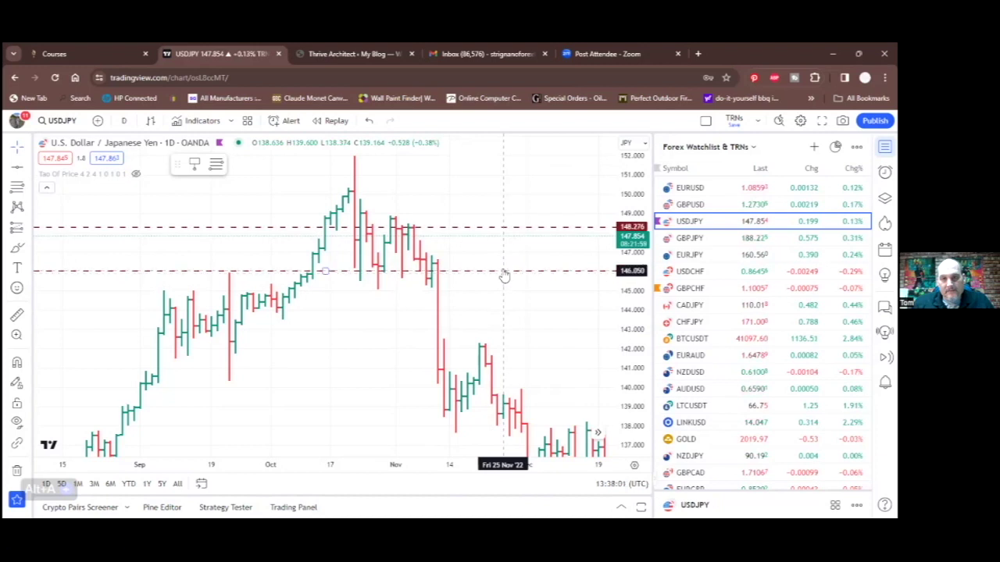
click(503, 271)
click(639, 152)
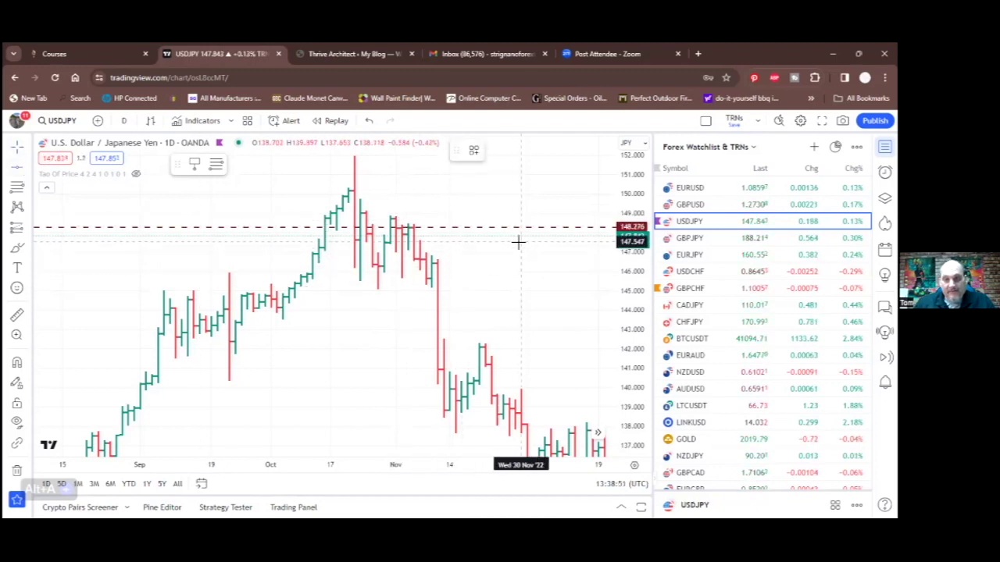
Add a horizontal line at about 147.403 below the 148.276 line and reset the price scale to auto-fit.
key(alt+h)
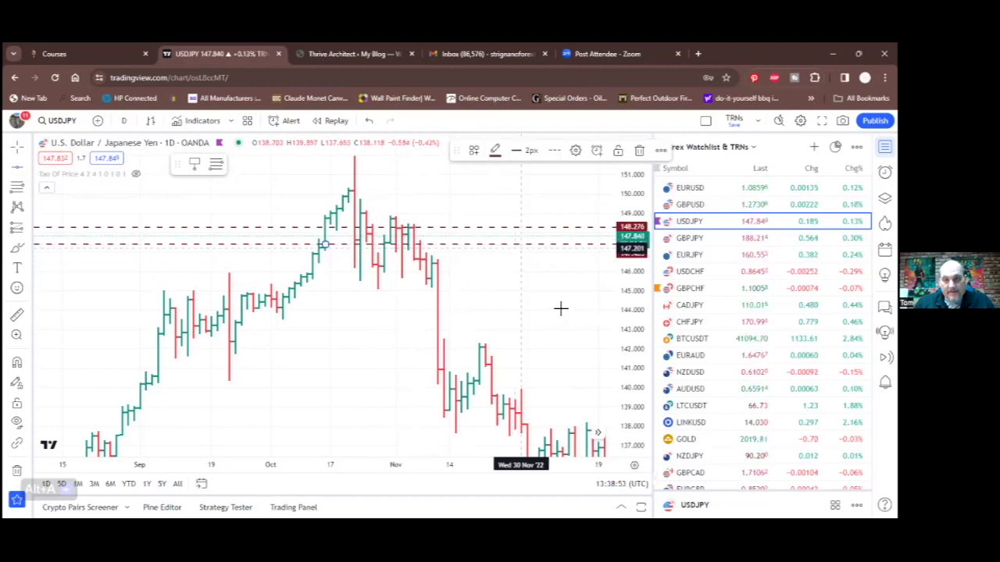
click(557, 306)
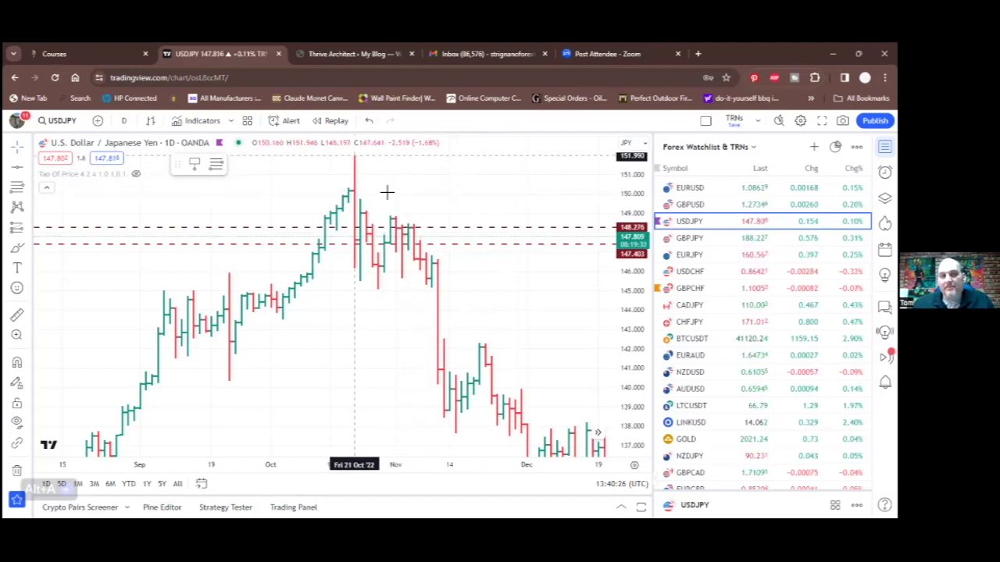
double_click(634, 194)
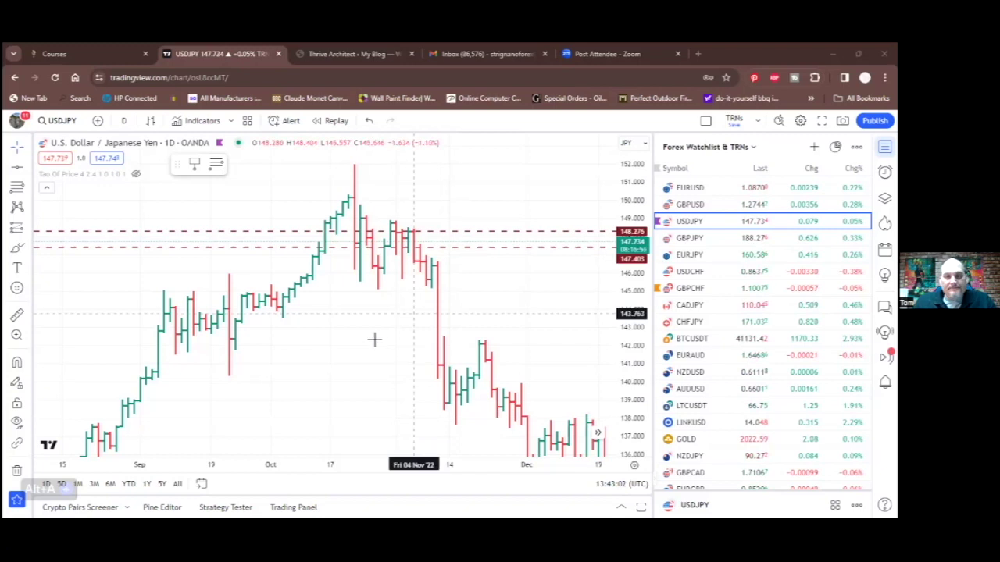
Measure bars forward from the 21 October 2022 peak and mark 8 November 2022 with a dotted vertical line.
click(18, 316)
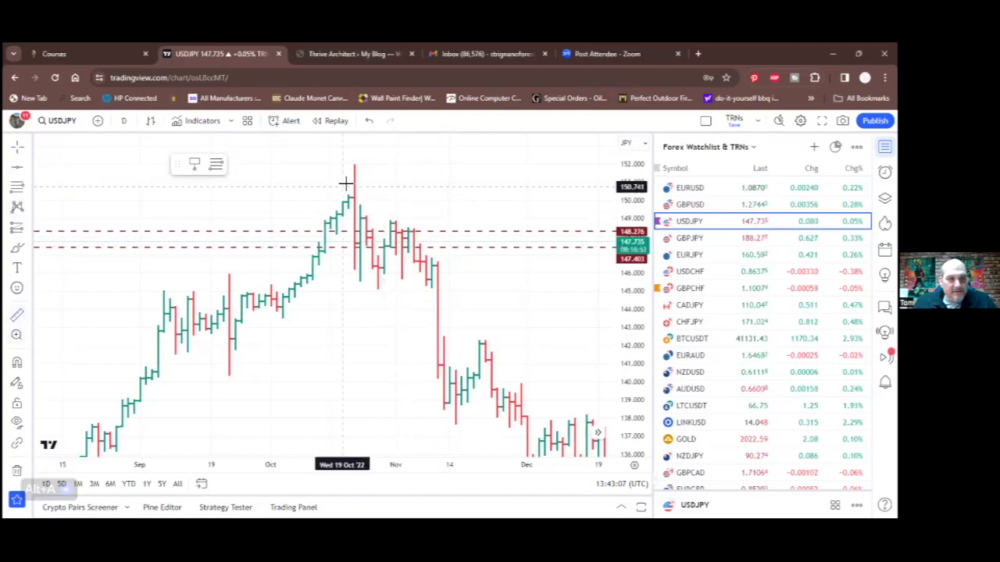
click(414, 190)
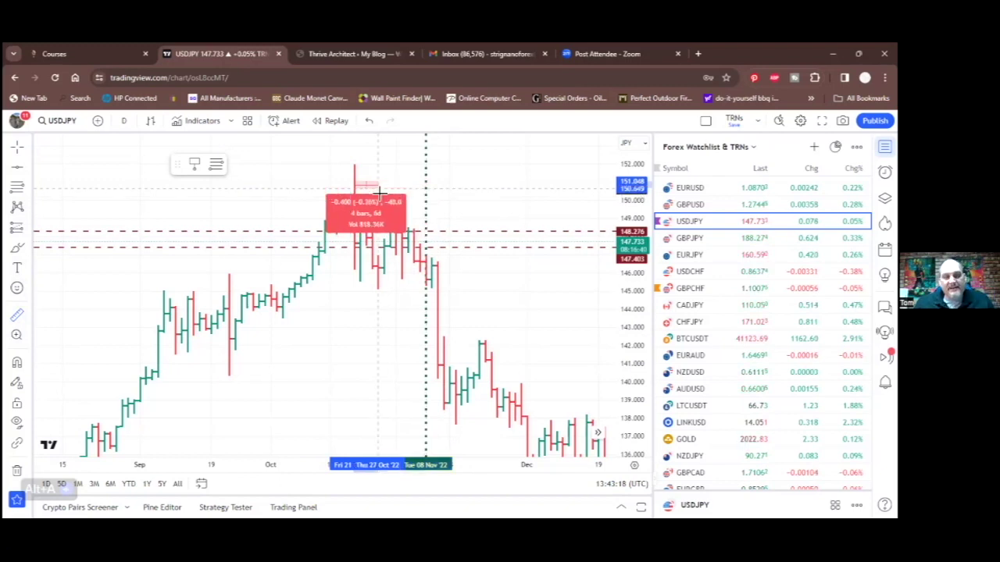
click(538, 247)
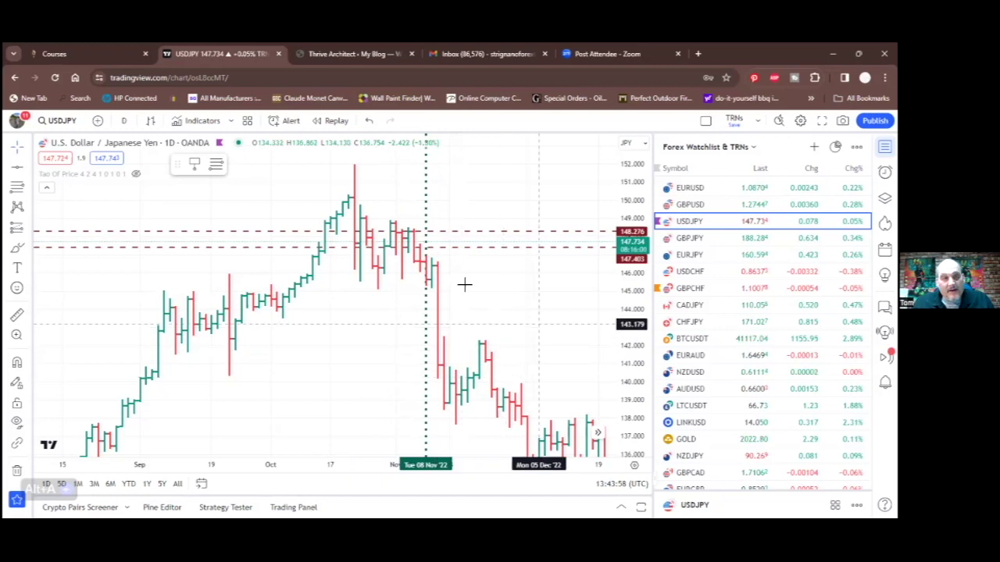
Measure 12 bars forward from the 8 November 2022 line and mark 24 November 2022 with a vertical line.
click(17, 315)
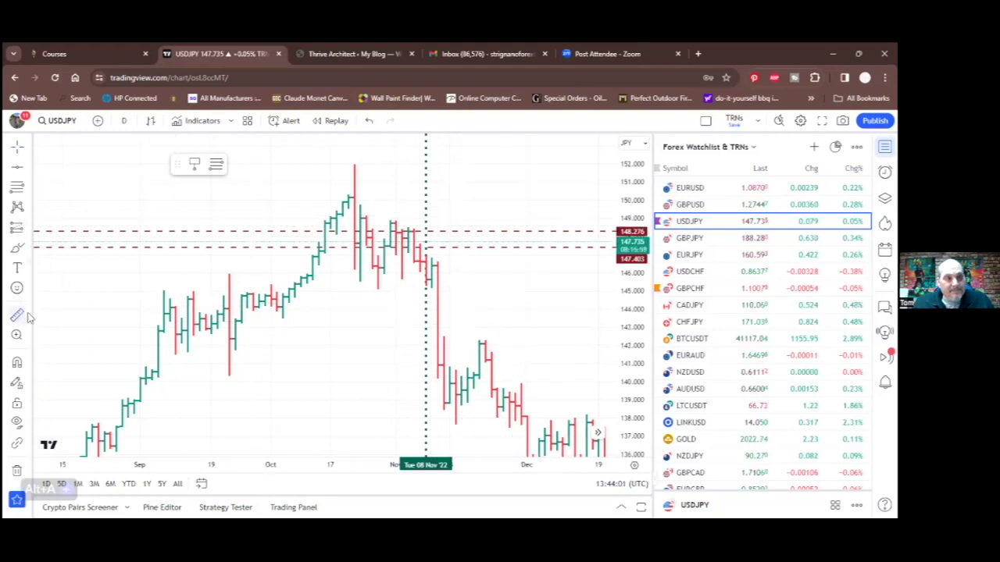
click(426, 202)
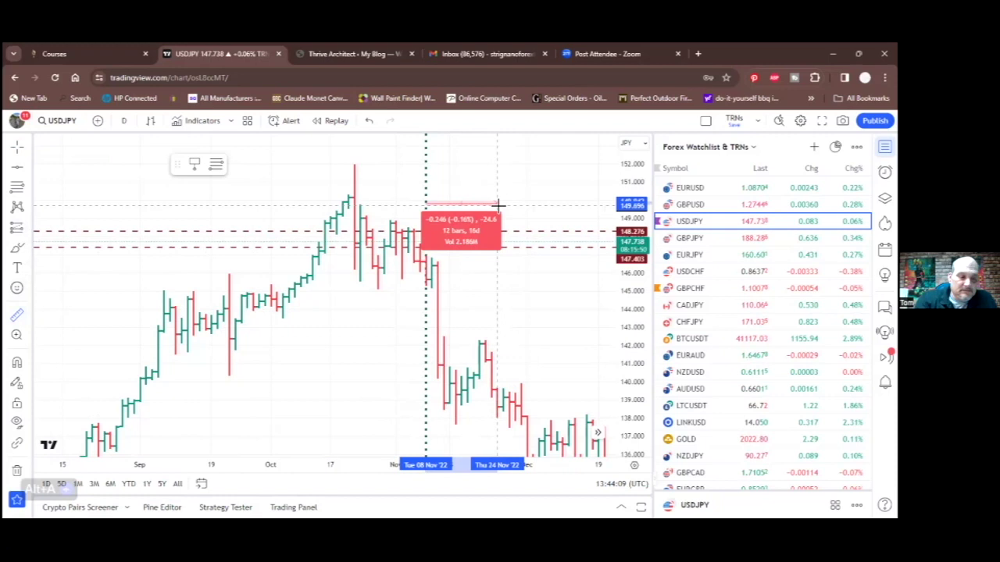
click(498, 207)
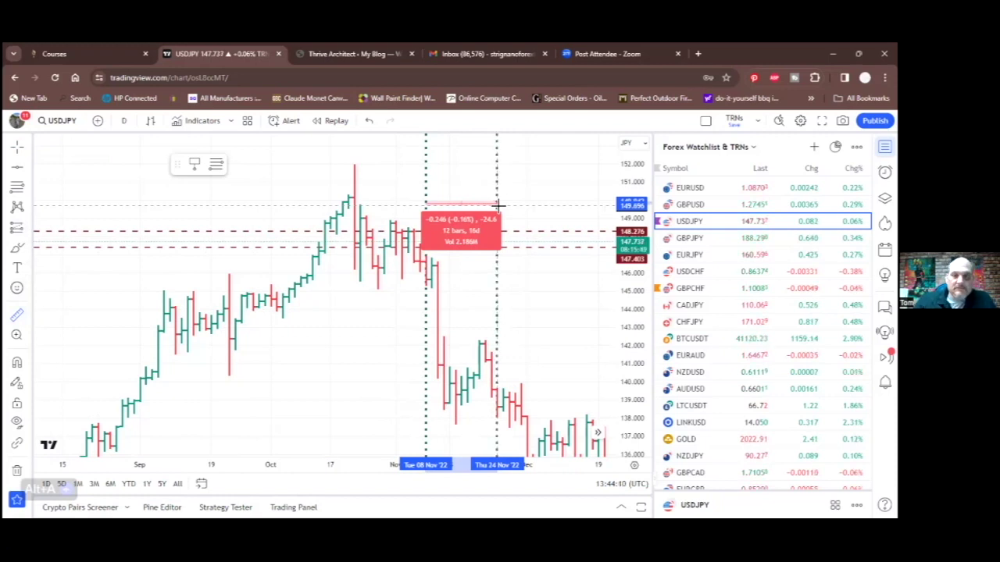
click(561, 336)
Measure another 12 bars forward from the 24 November 2022 line and mark 12 December 2022 with a vertical line.
drag(516, 298, 457, 288)
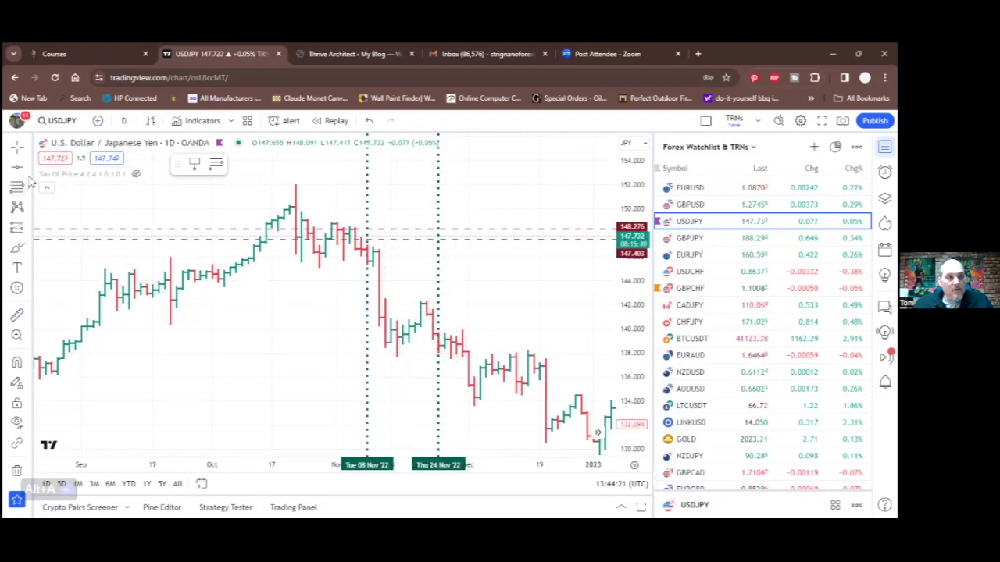
click(18, 316)
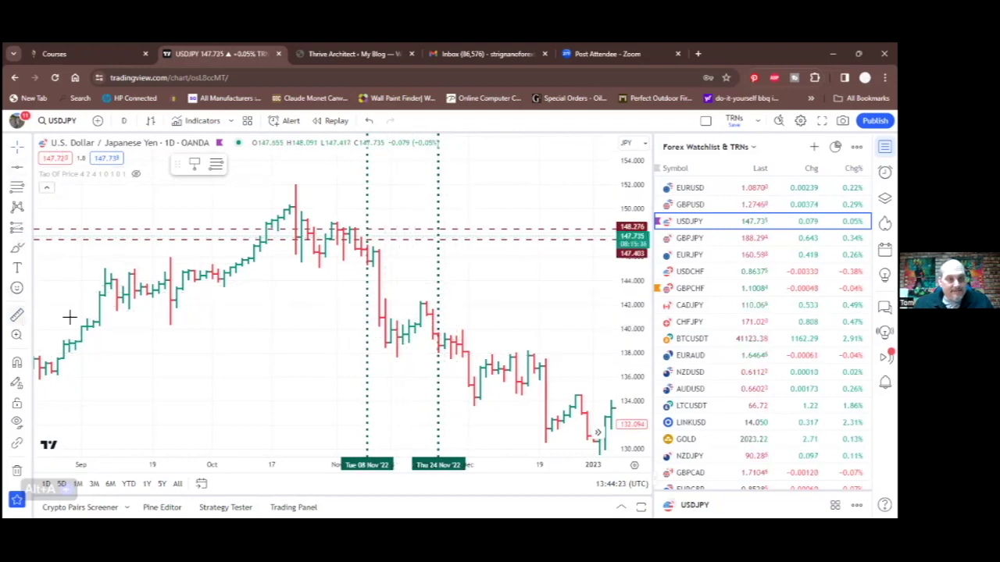
click(438, 276)
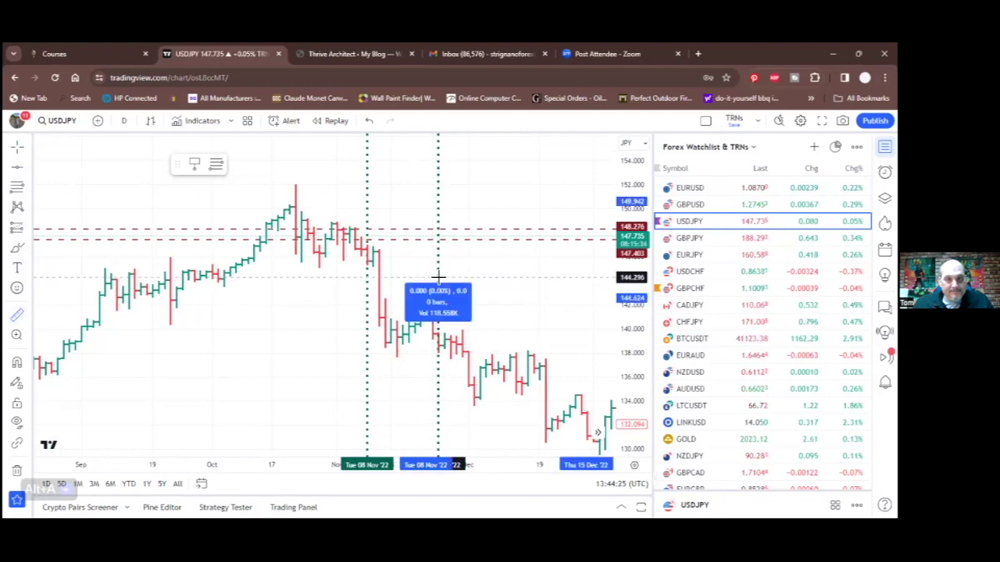
click(507, 279)
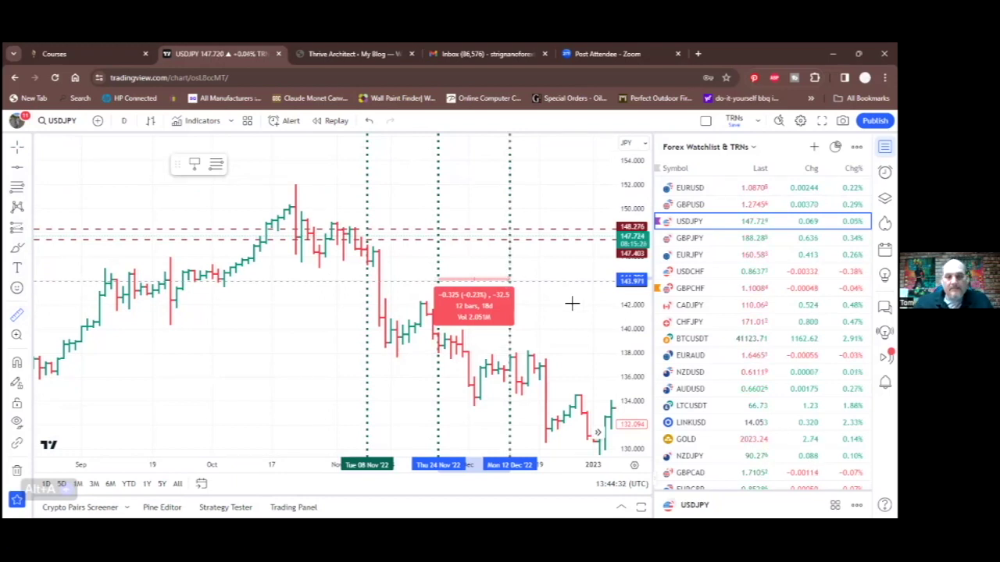
click(466, 299)
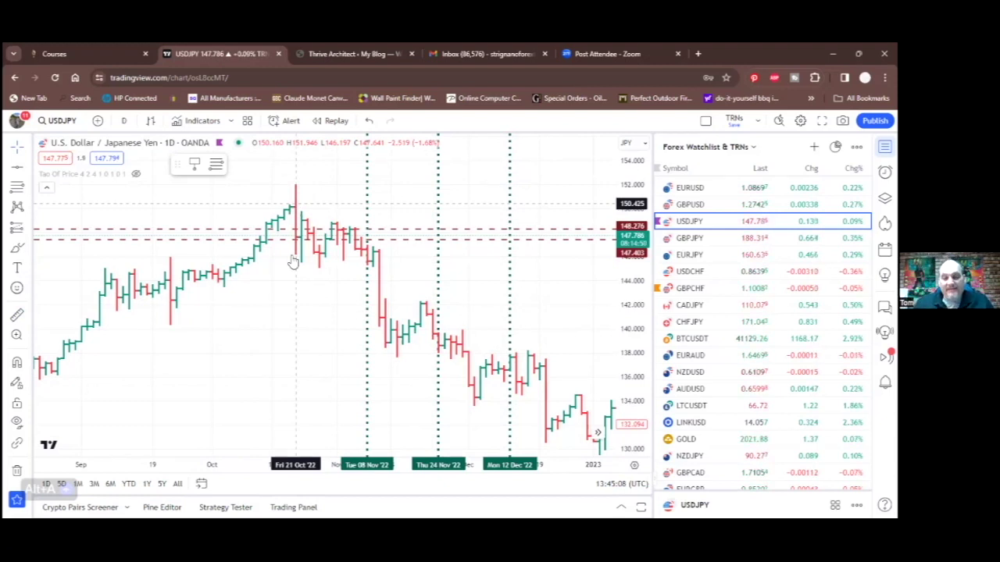
Move the 147.403 horizontal line down to about 145.642 and the 148.276 line up to about 152.422.
click(542, 246)
drag(547, 247, 553, 266)
drag(552, 266, 553, 260)
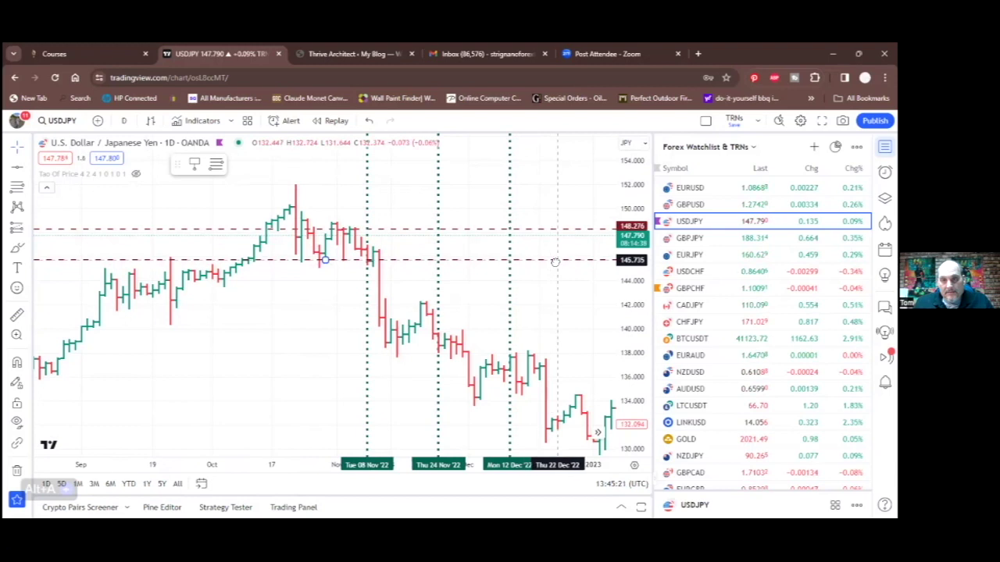
click(542, 228)
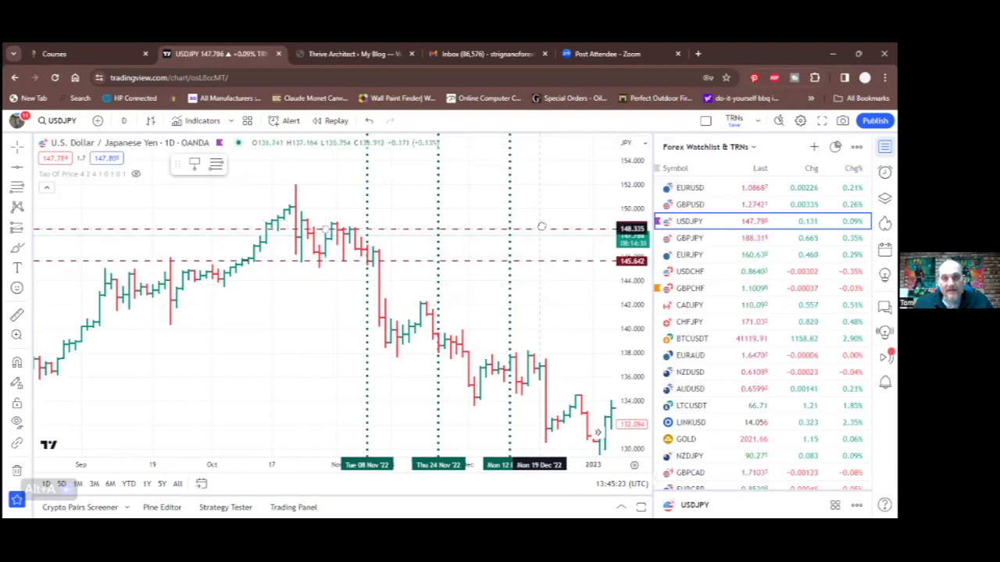
drag(539, 182, 539, 175)
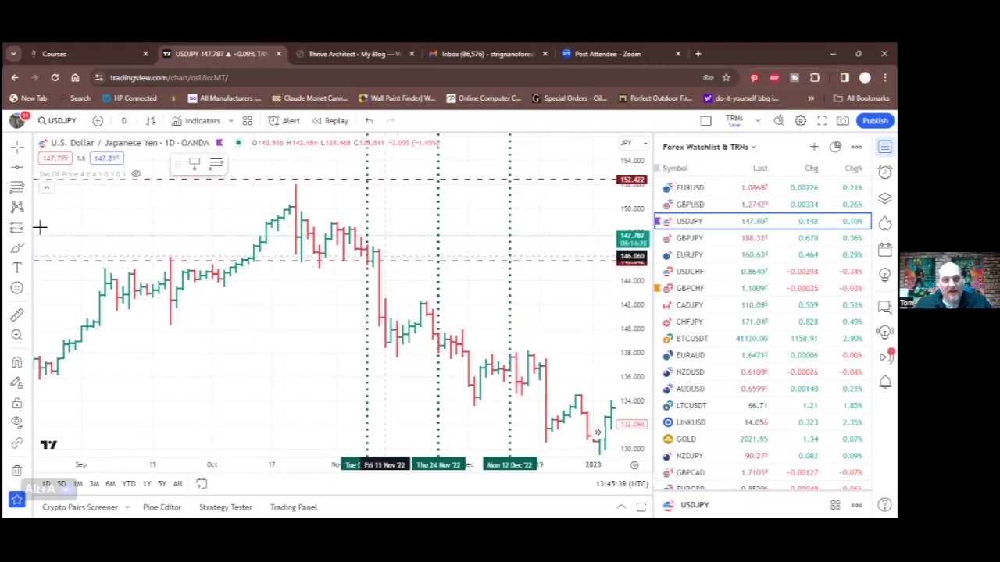
Draw a rising trend line from the 22 September 2022 low at about 140.44 through about 148.1 near 21 November 2022.
click(25, 168)
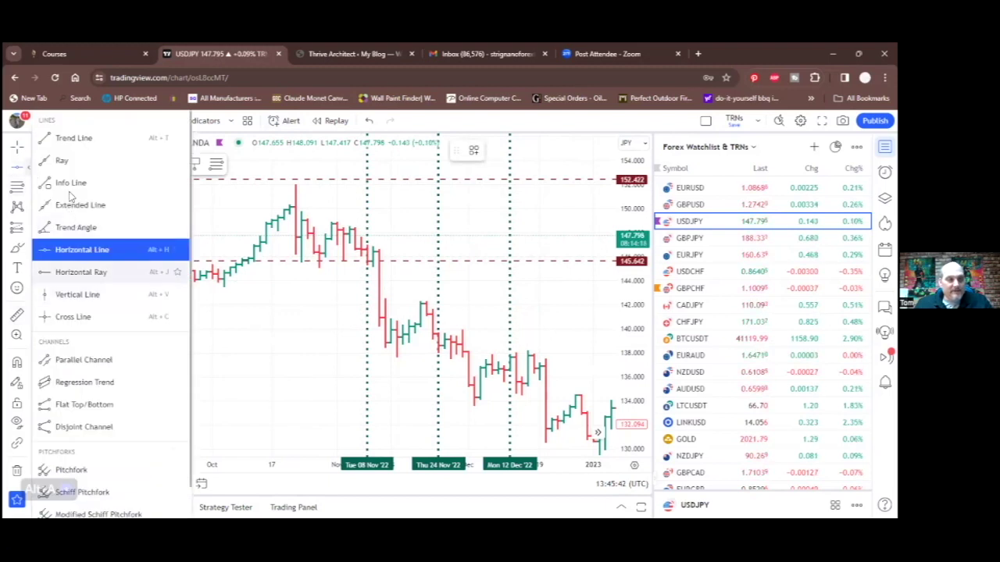
click(73, 139)
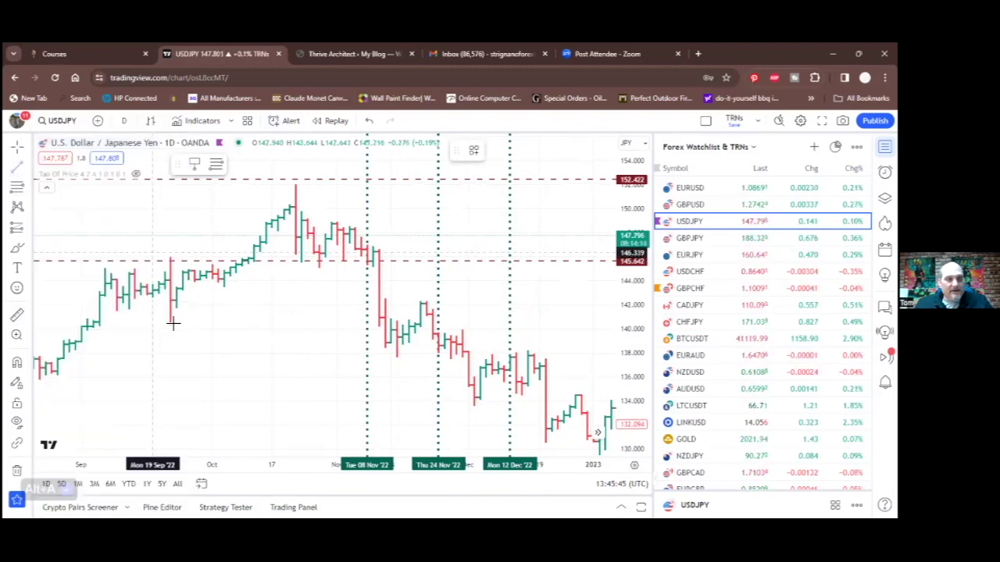
click(170, 323)
click(259, 306)
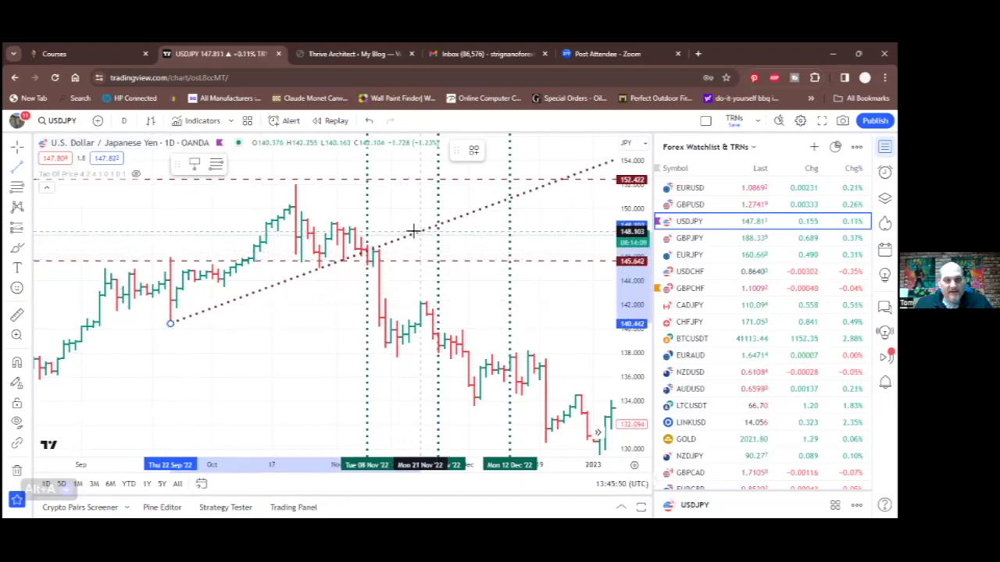
click(414, 231)
click(274, 377)
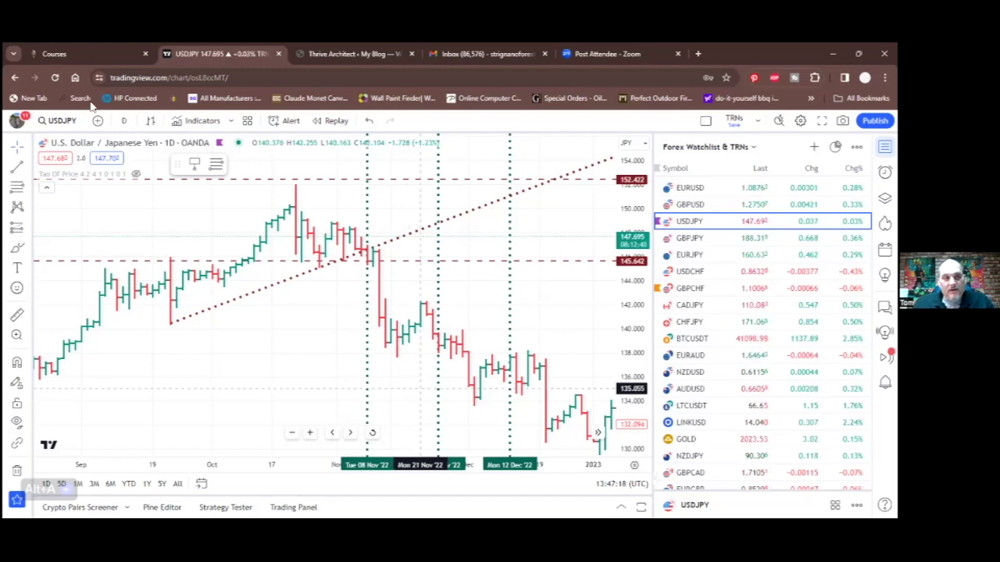
Set the chart interval to 1 hour to examine the 9–12 January 2024 swings around the 145.642 line, and change it to 3 hours.
click(124, 120)
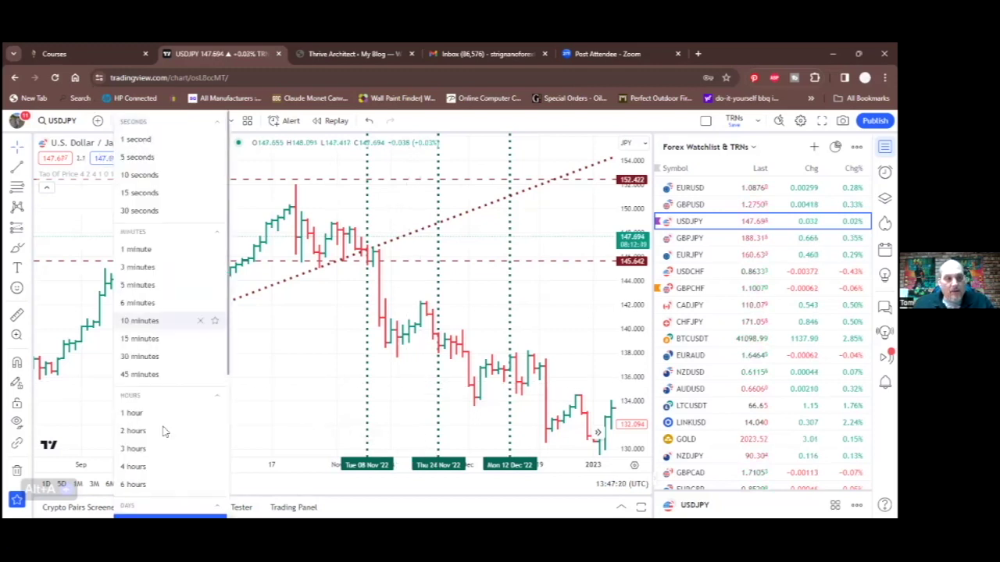
click(134, 413)
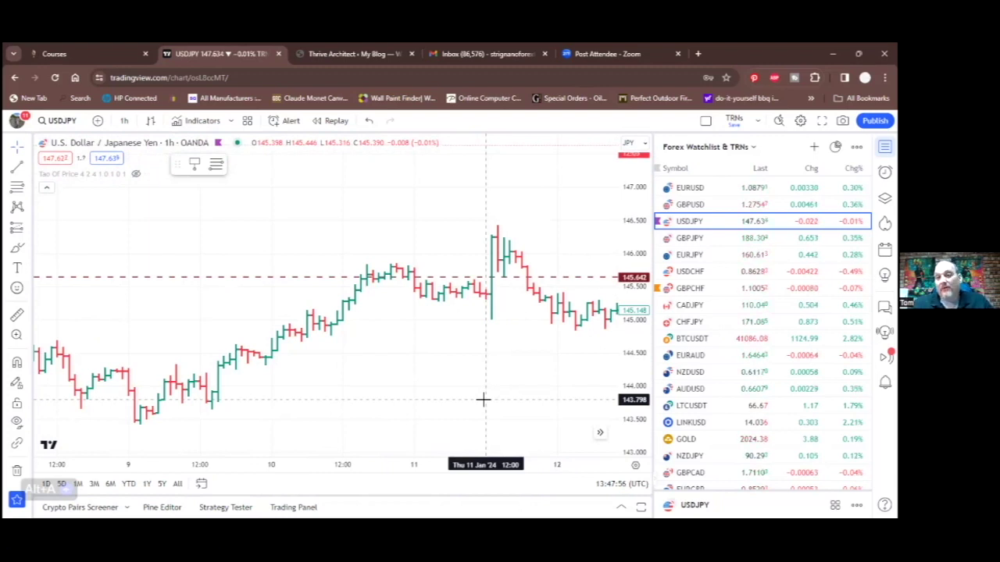
click(128, 121)
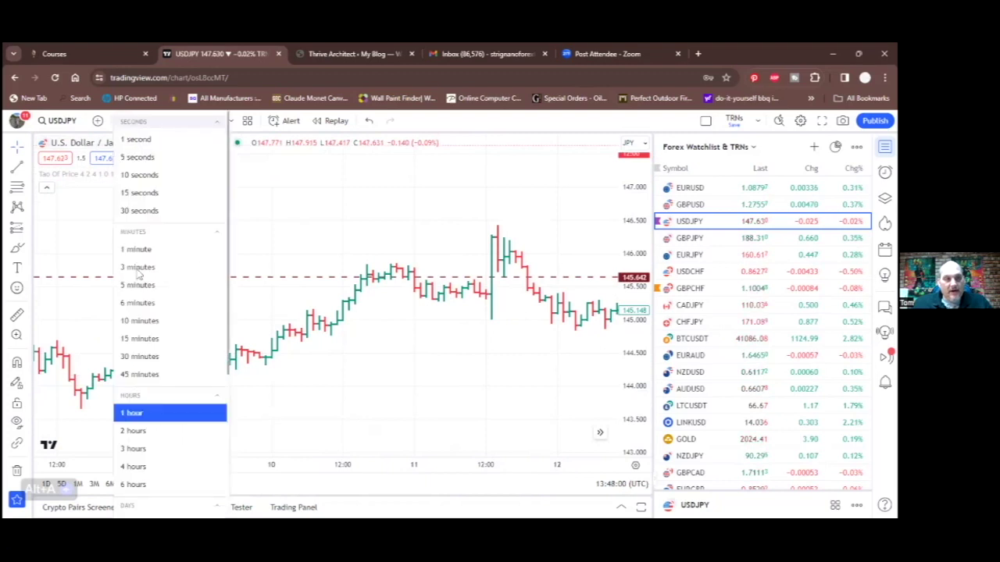
scroll(137, 394, down, 1)
click(135, 393)
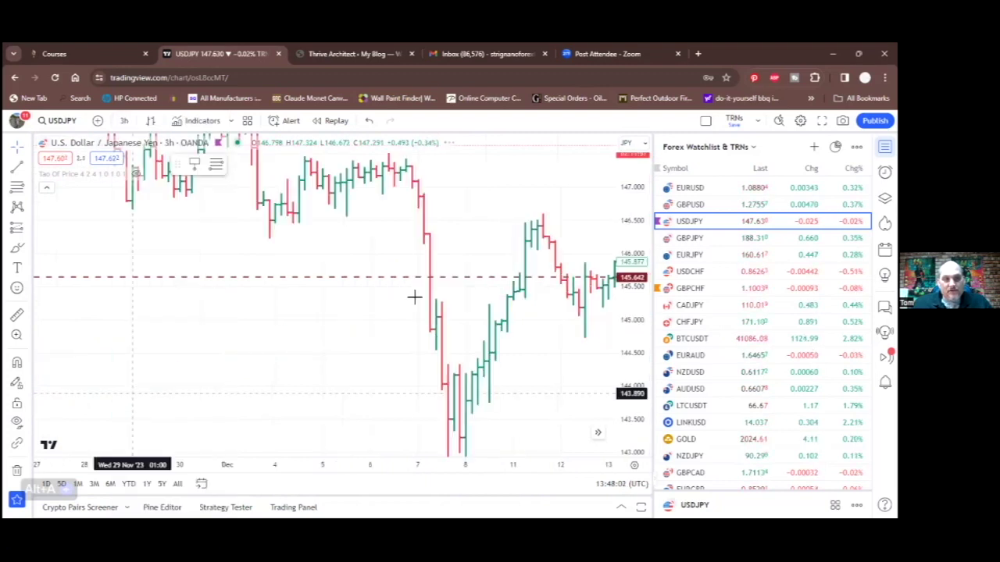